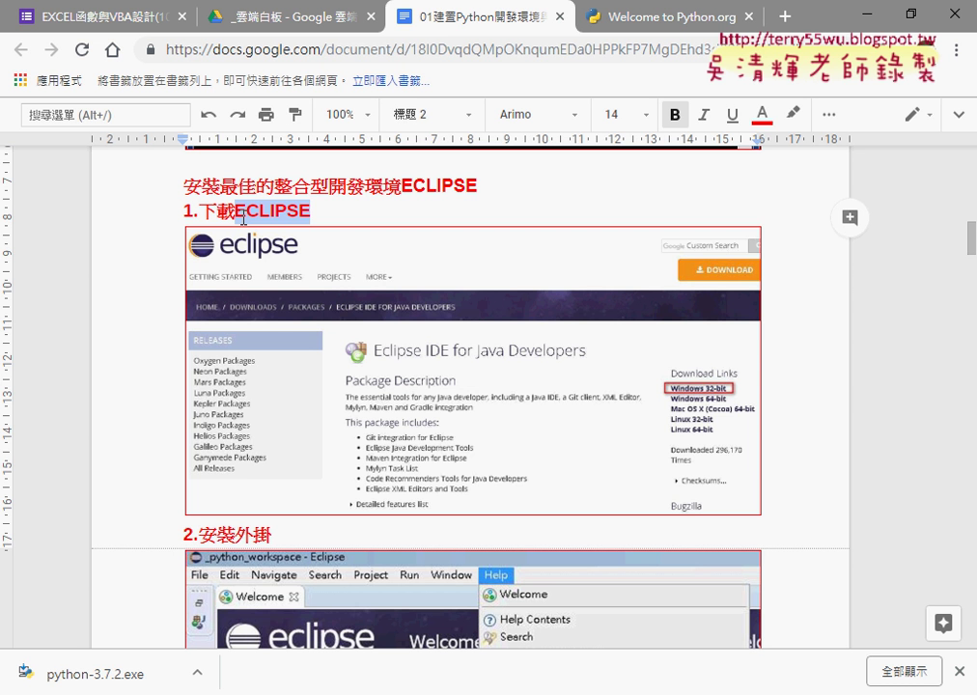
- Read through the document's Eclipse setup instructions, from the download section to the heading 3.設定PYTHON路徑
scroll(256, 224, down, 2)
scroll(486, 390, down, 1)
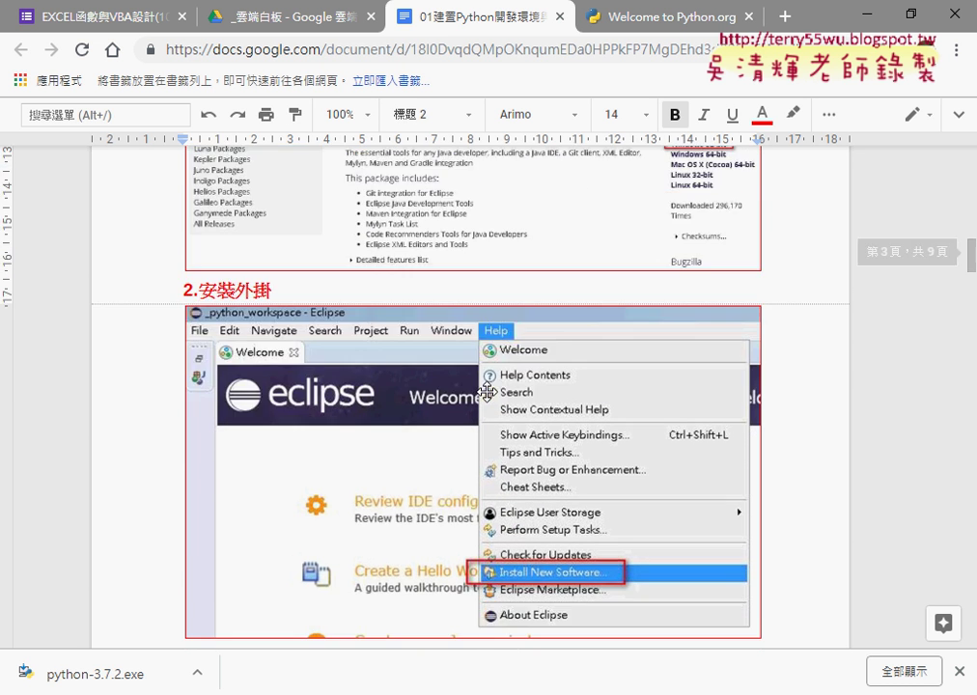
scroll(364, 392, down, 1)
scroll(360, 305, down, 2)
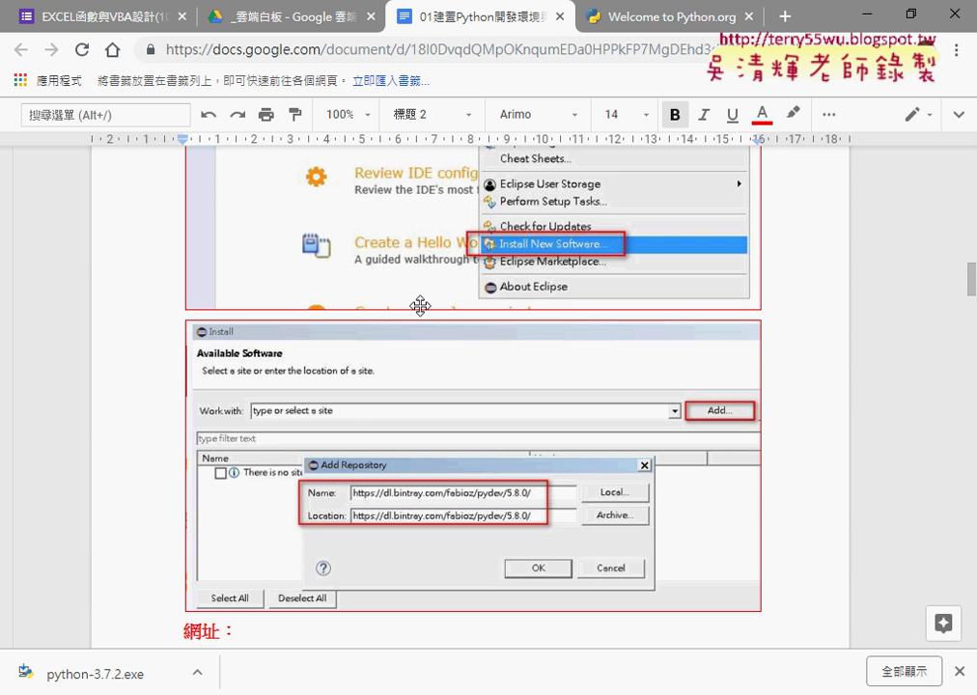
scroll(424, 305, down, 2)
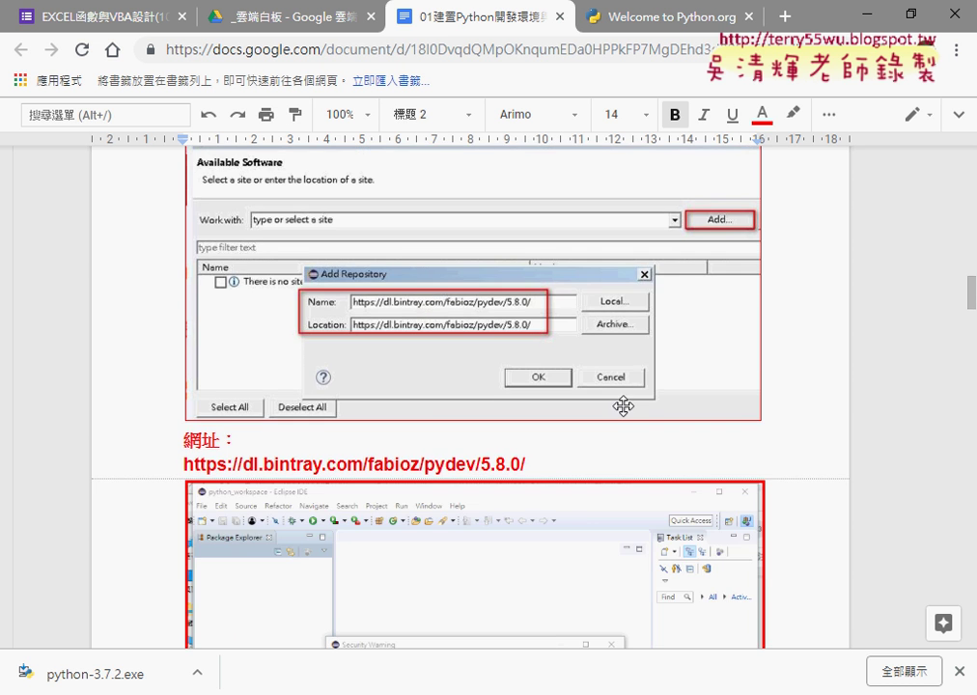
scroll(622, 406, down, 7)
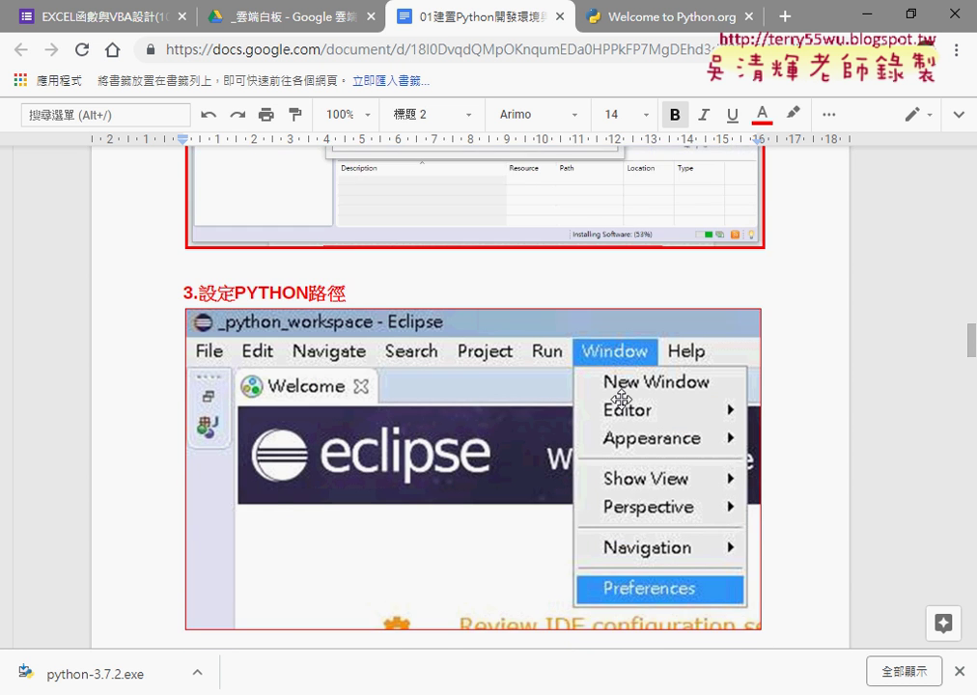
scroll(621, 398, down, 2)
scroll(618, 396, up, 2)
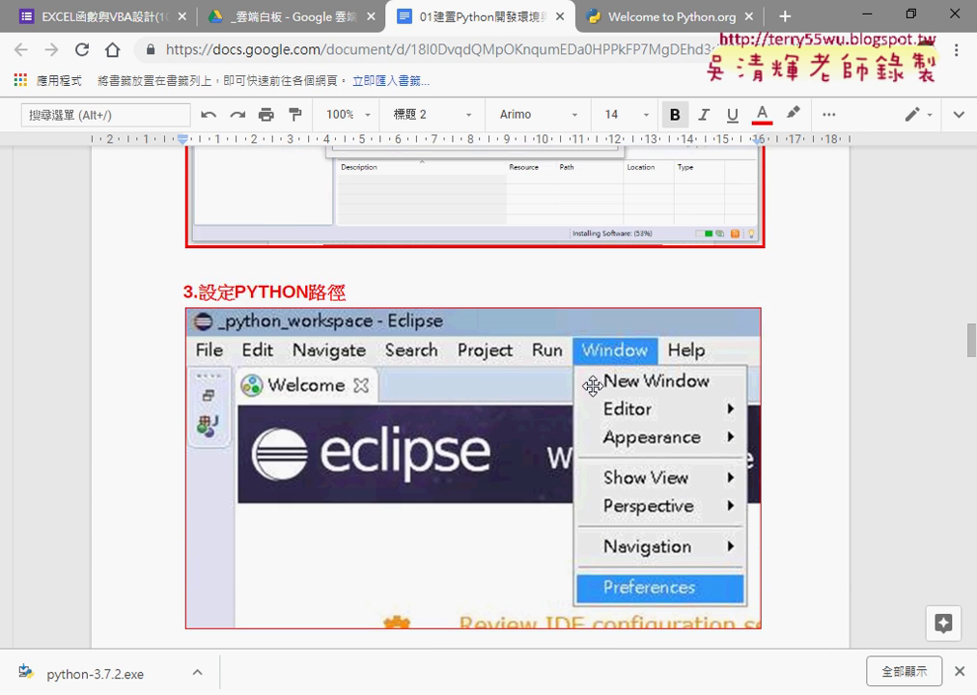
drag(182, 292, 367, 292)
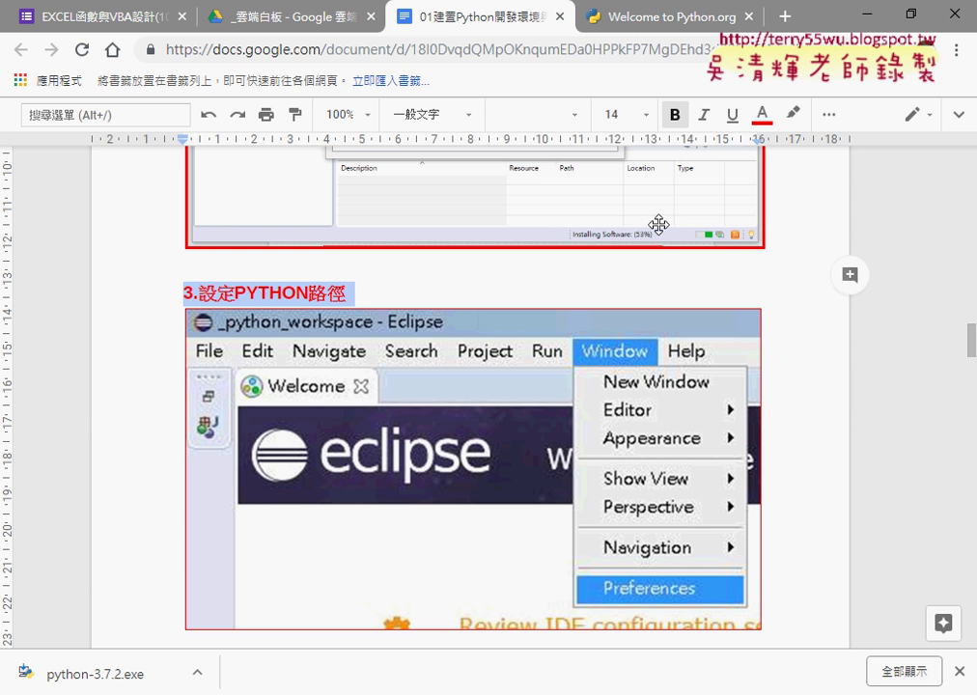
- Switch from the browser to the desktop, close the Python console and open the Python37-32 folder on drive C in File Explorer
click(861, 16)
drag(876, 86, 878, 114)
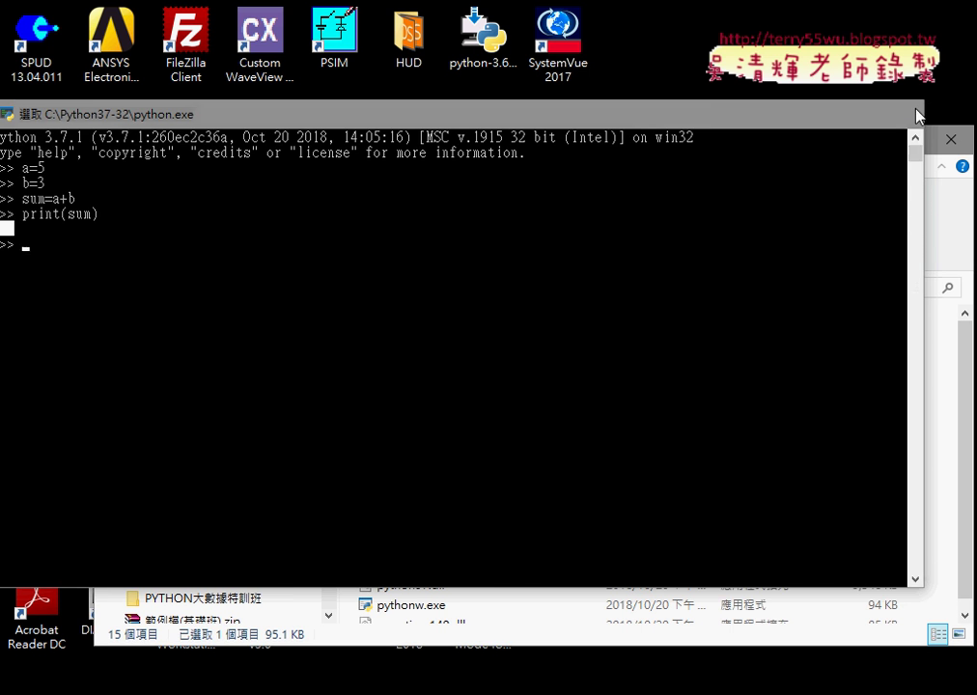
click(901, 113)
click(323, 292)
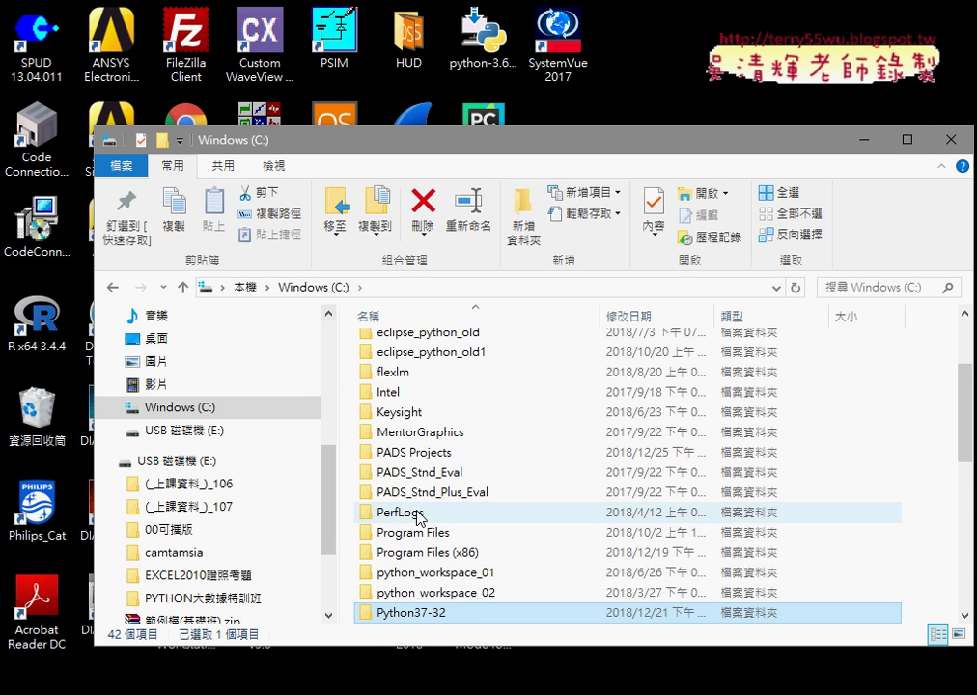
double_click(425, 614)
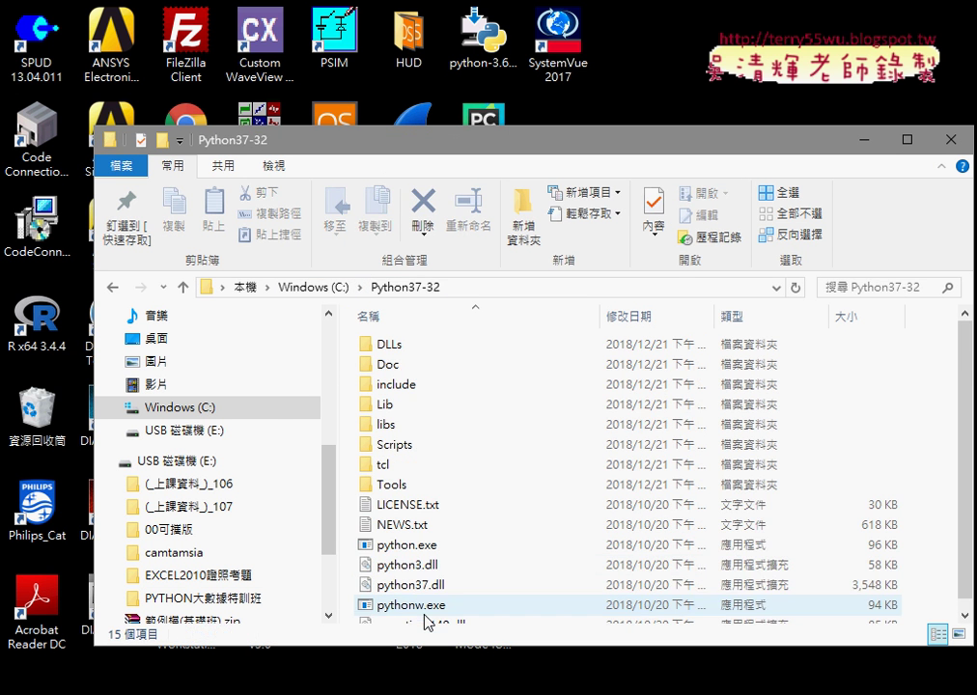
- Return to the root of drive C and view the extraction options for Python37-32.zip
click(326, 286)
scroll(501, 424, down, 7)
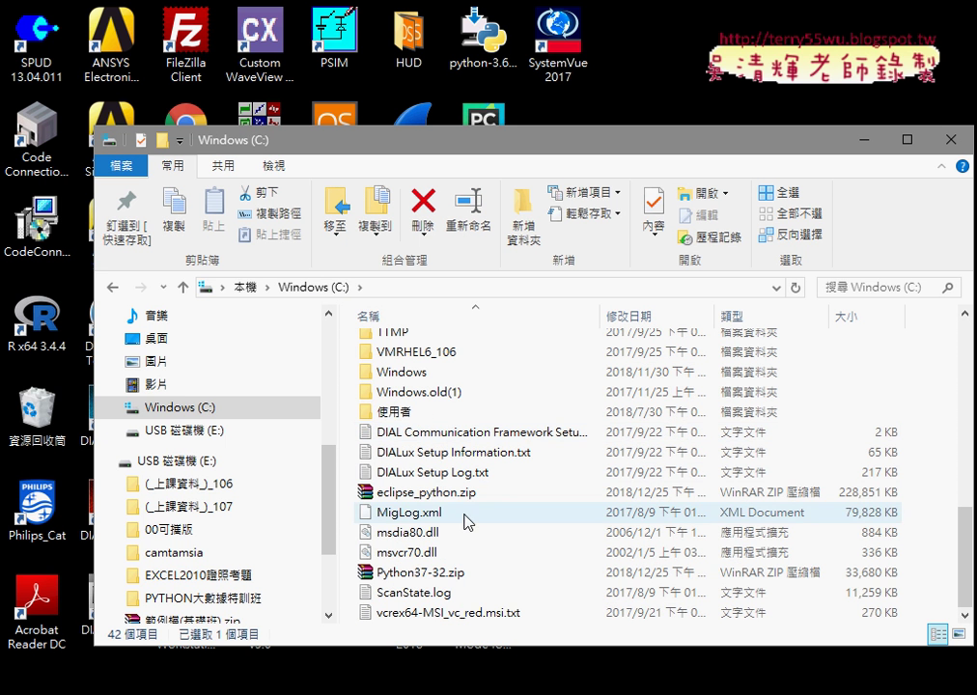
right_click(409, 572)
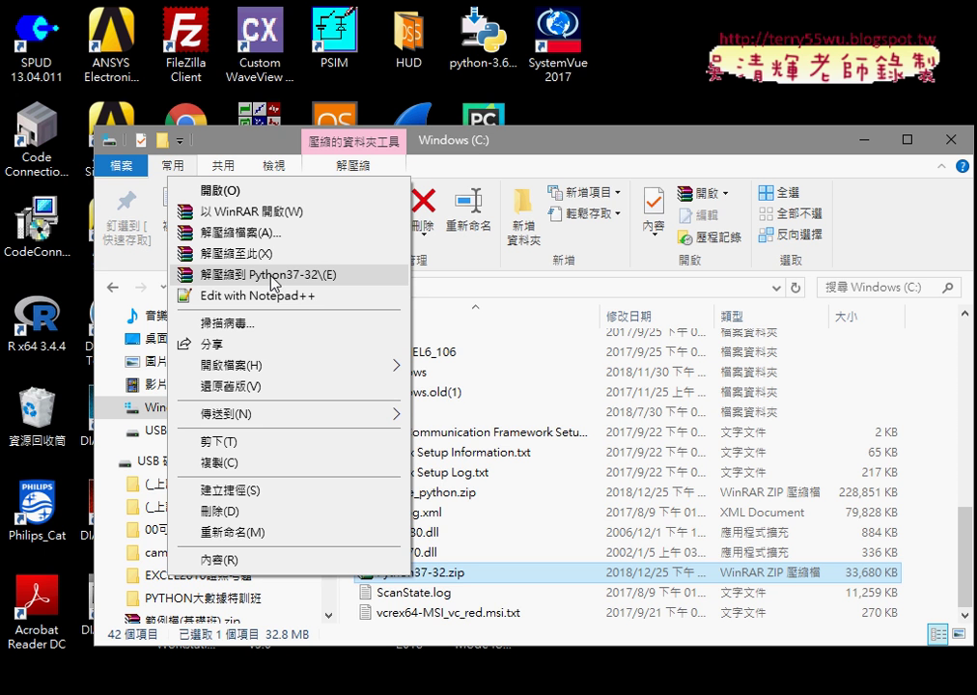
click(453, 431)
- Open the Python37-32 folder on drive C and locate python.exe in it
scroll(477, 405, up, 3)
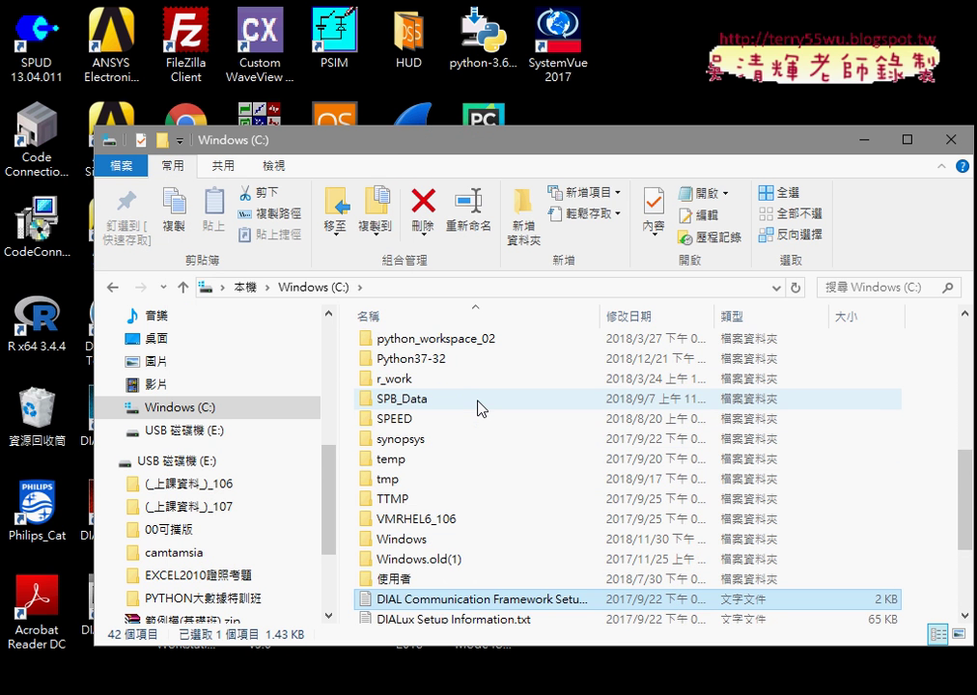
double_click(464, 359)
click(421, 546)
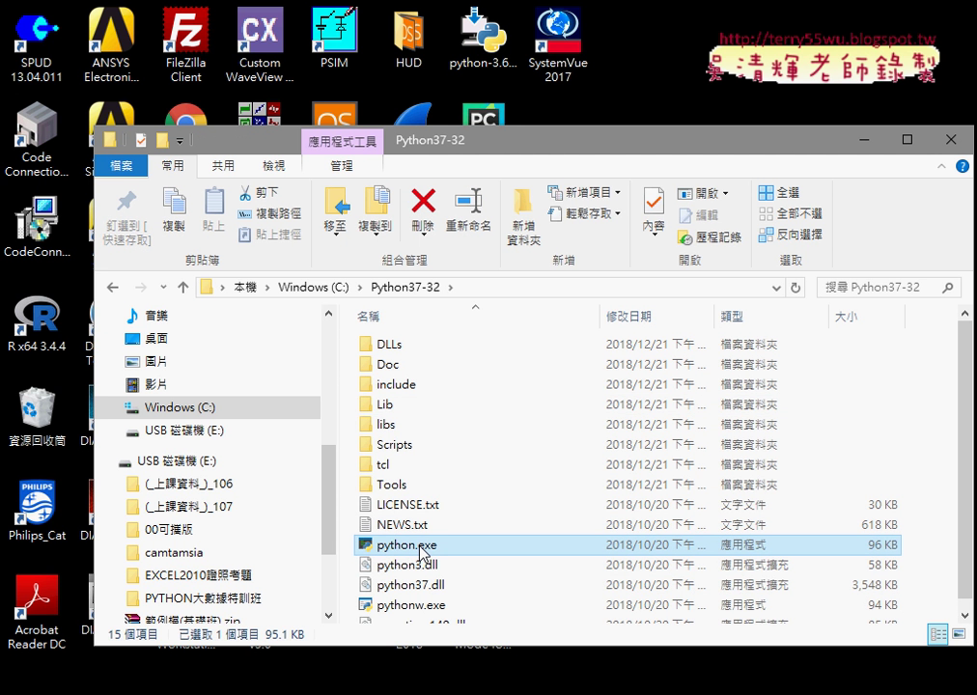
- Go back to the root of drive C and view the extraction options for eclipse_python.zip
click(112, 286)
scroll(453, 492, down, 7)
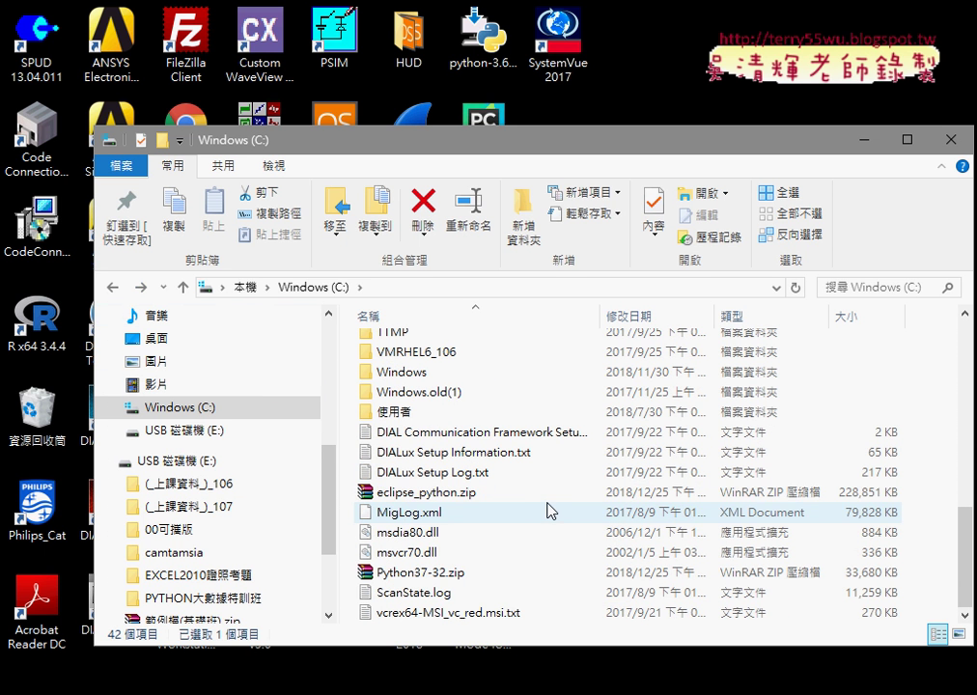
click(439, 498)
right_click(436, 497)
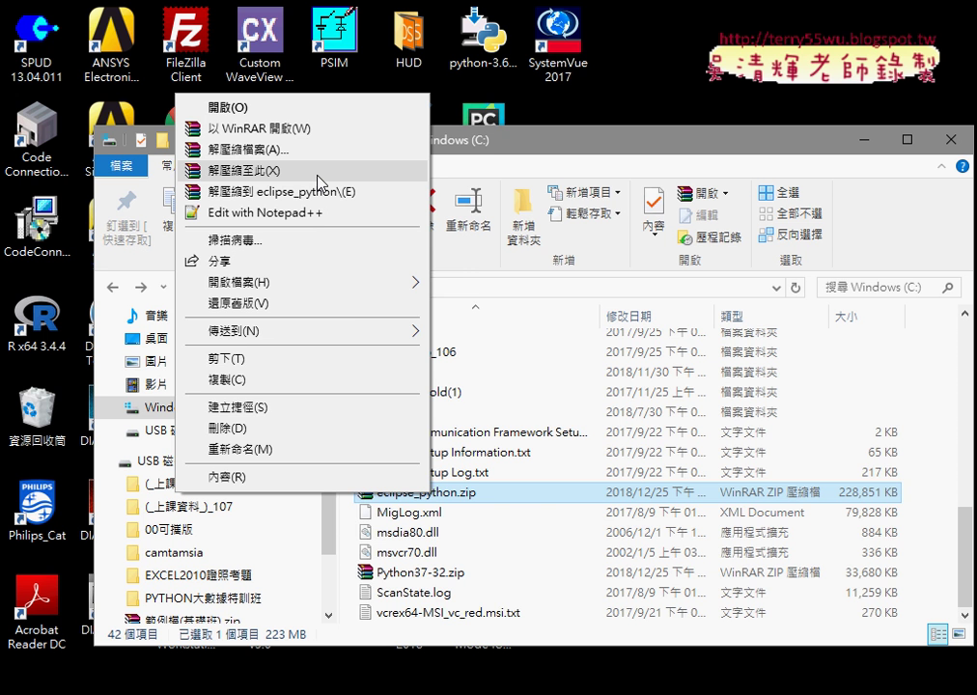
- Open the extracted eclipse_python folder on drive C and reposition the File Explorer window
drag(966, 556, 961, 396)
click(415, 372)
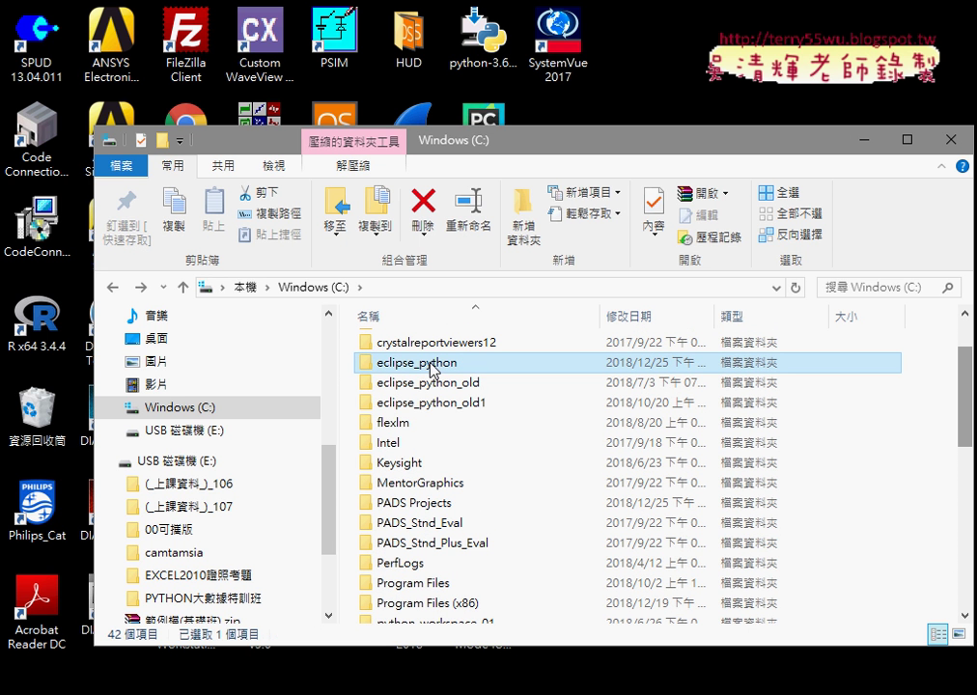
scroll(425, 374, up, 1)
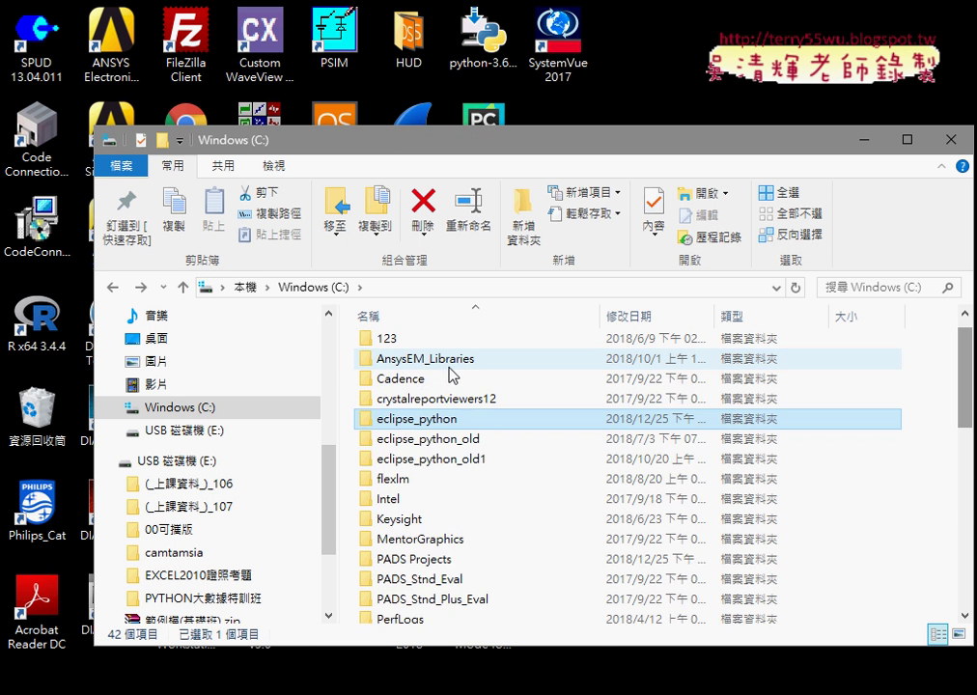
double_click(438, 421)
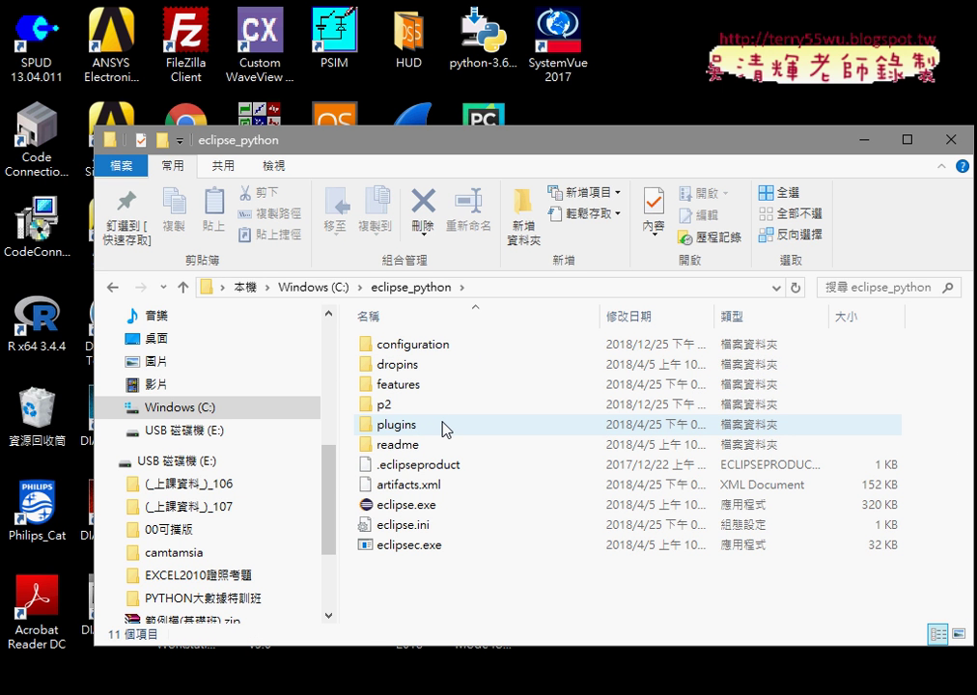
drag(390, 135, 374, 78)
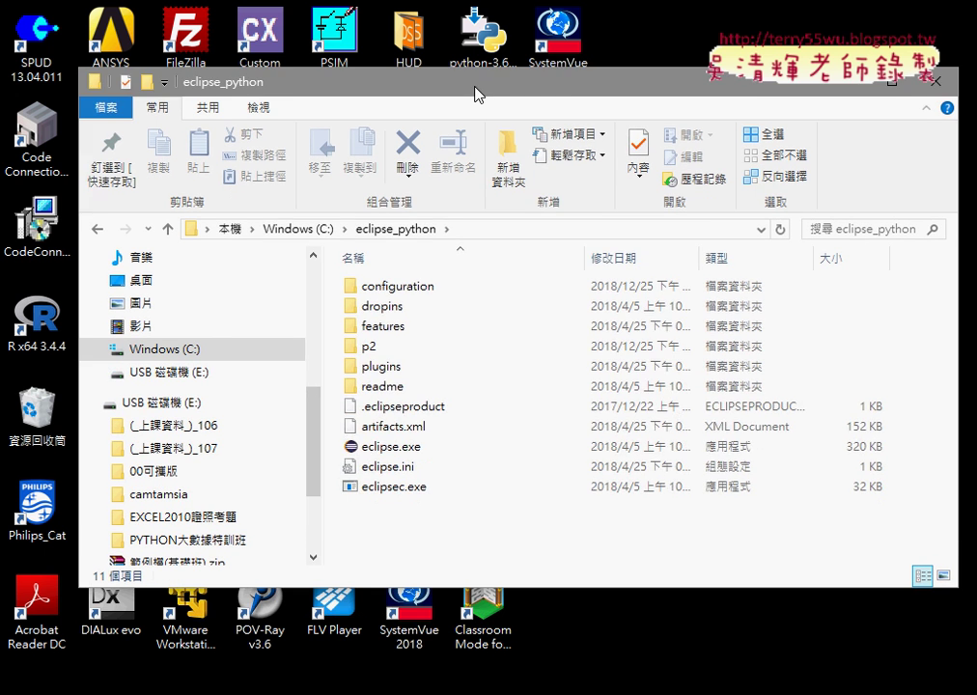
- Run eclipse.exe, inspect the parts of the workspace path and try to launch with C:\_python_workspace
double_click(377, 446)
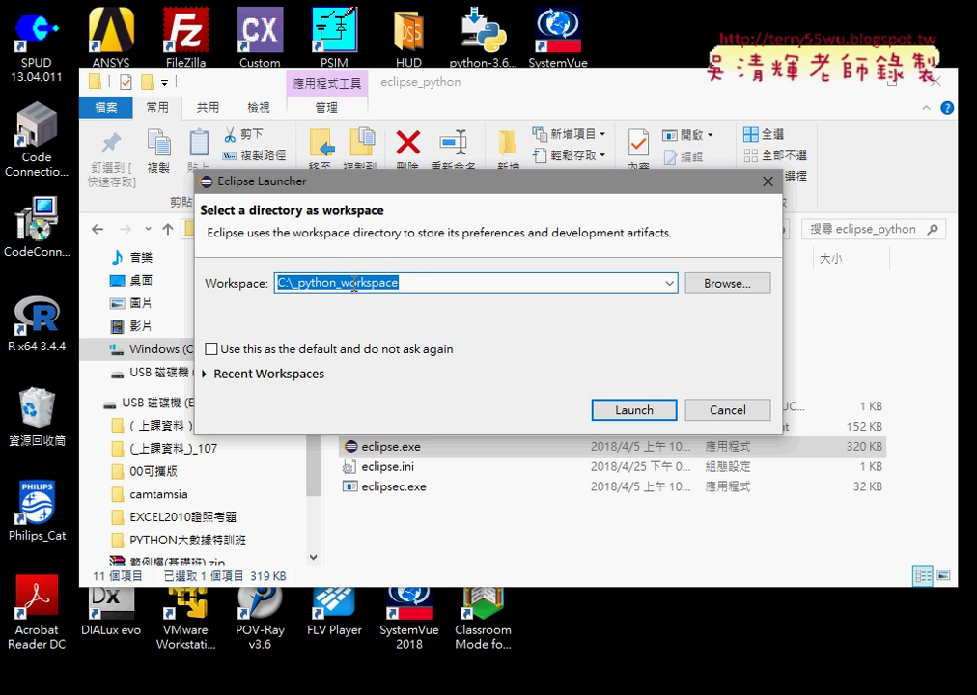
click(399, 282)
drag(410, 281, 292, 288)
click(282, 282)
double_click(281, 281)
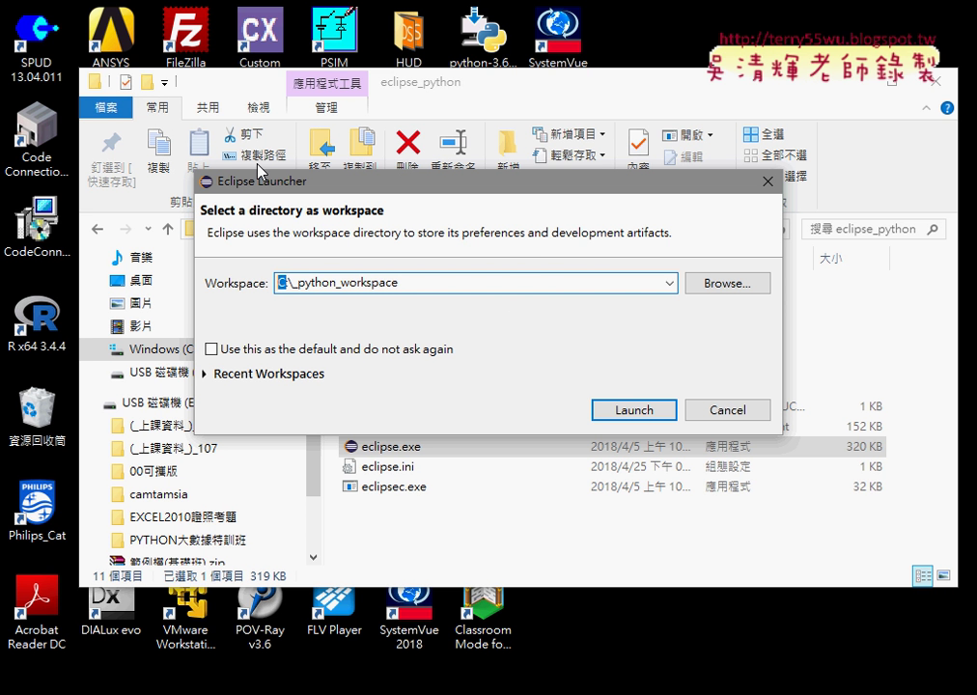
click(295, 281)
double_click(295, 281)
drag(340, 281, 403, 281)
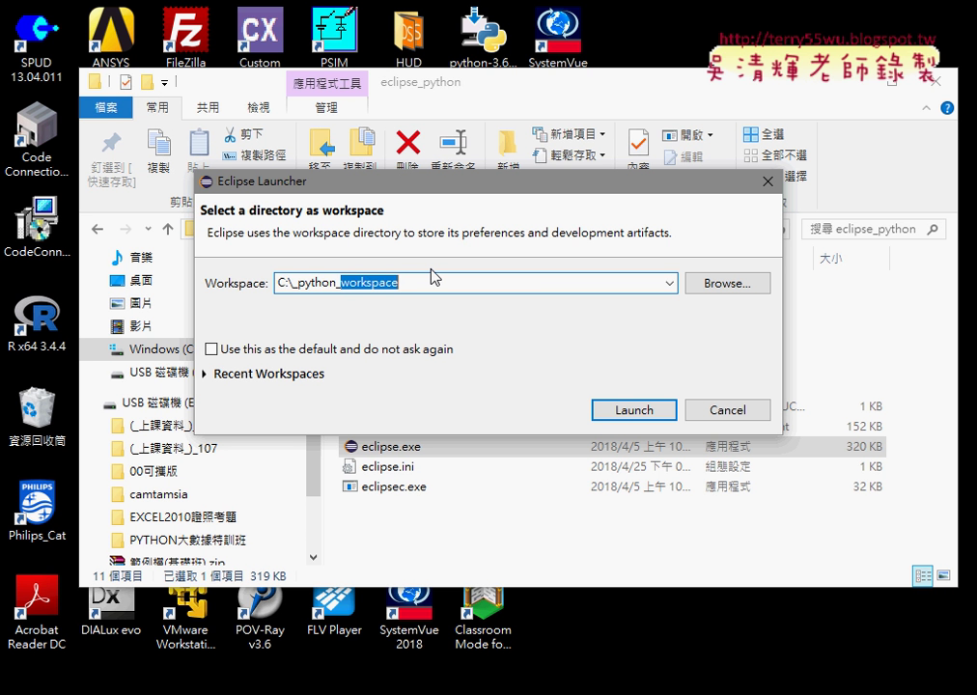
click(630, 417)
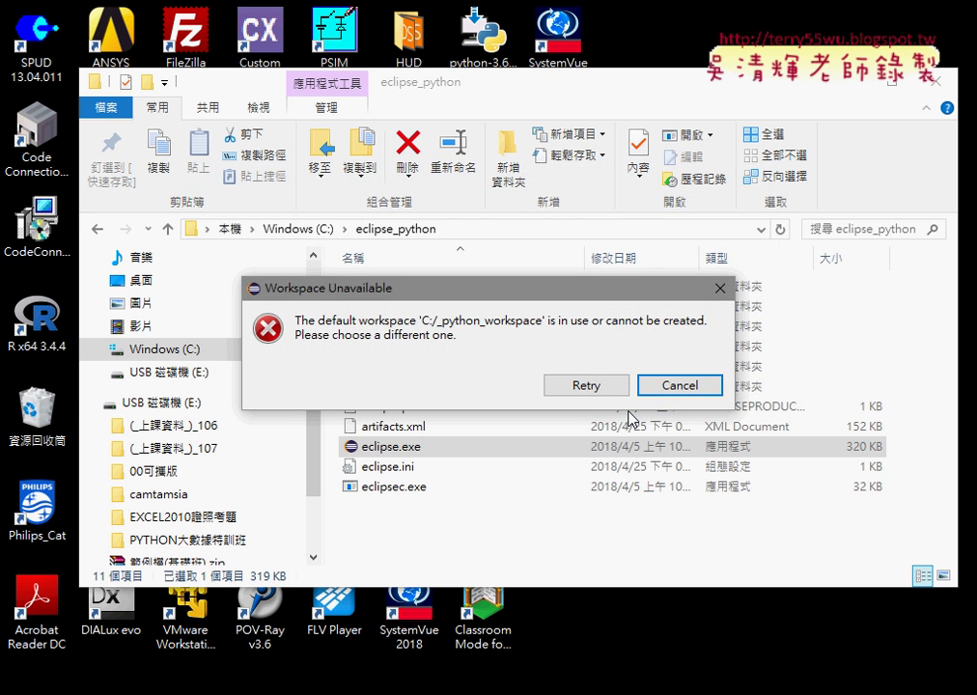
click(701, 388)
key(Return)
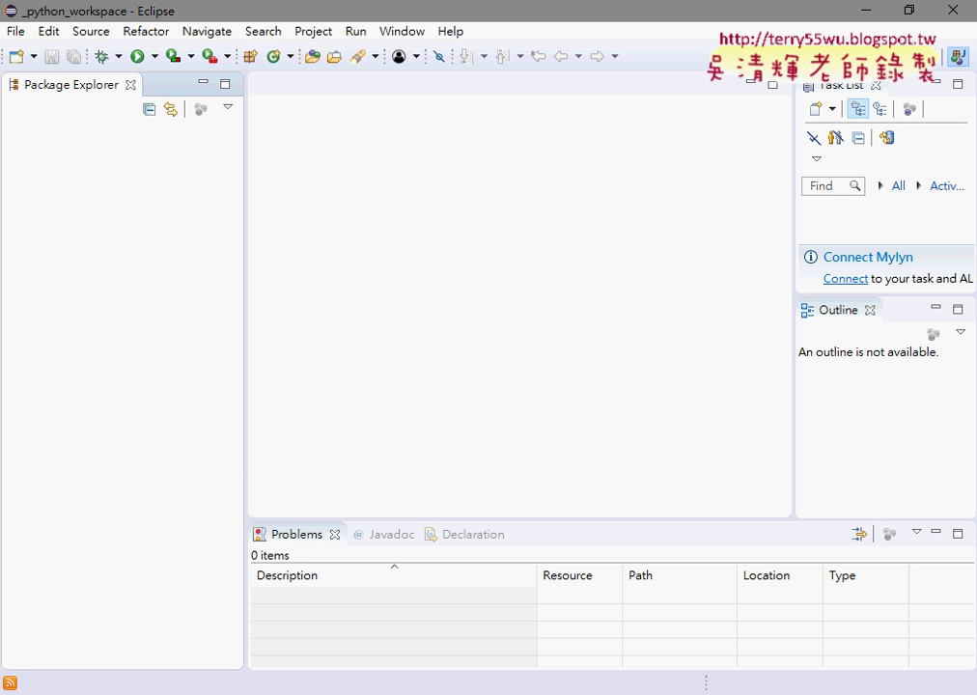
- Exit the already running Eclipse window, then start eclipse.exe again with the workspace C:\_python_workspace
click(951, 14)
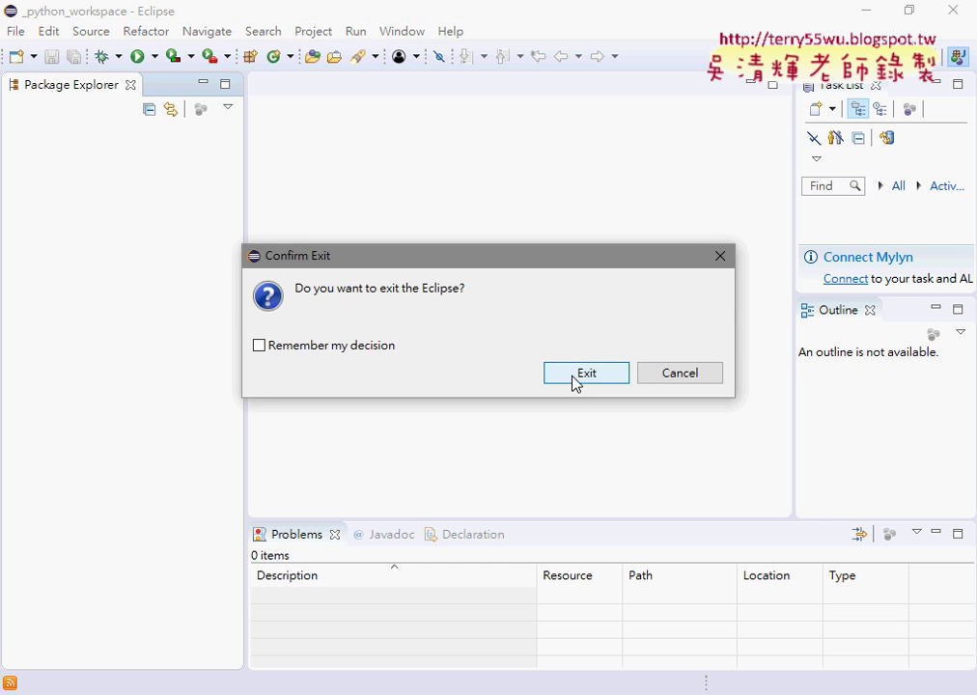
click(585, 372)
double_click(415, 445)
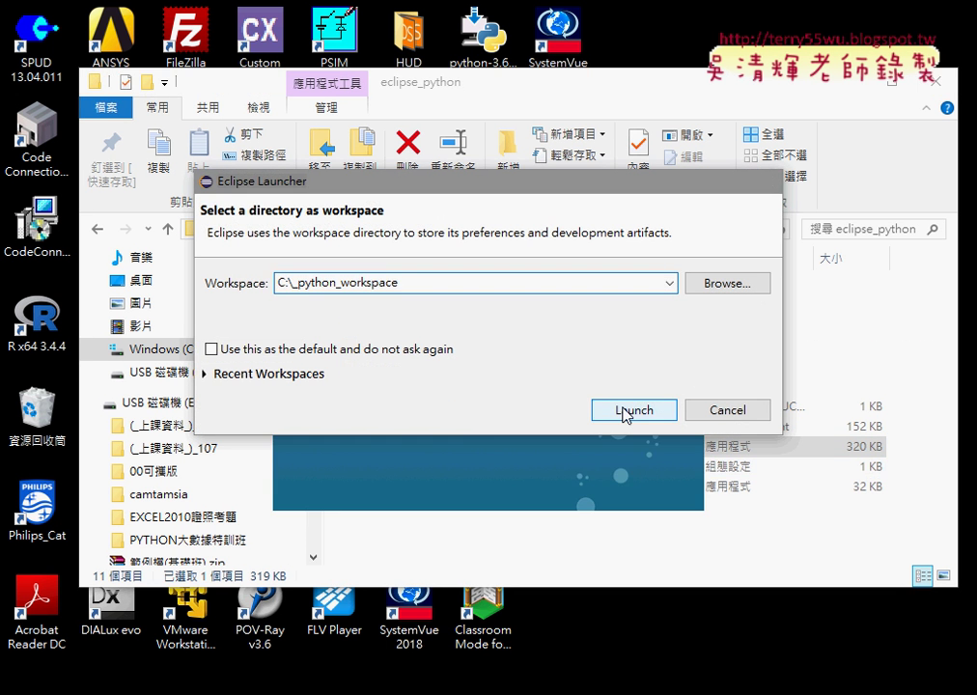
click(624, 410)
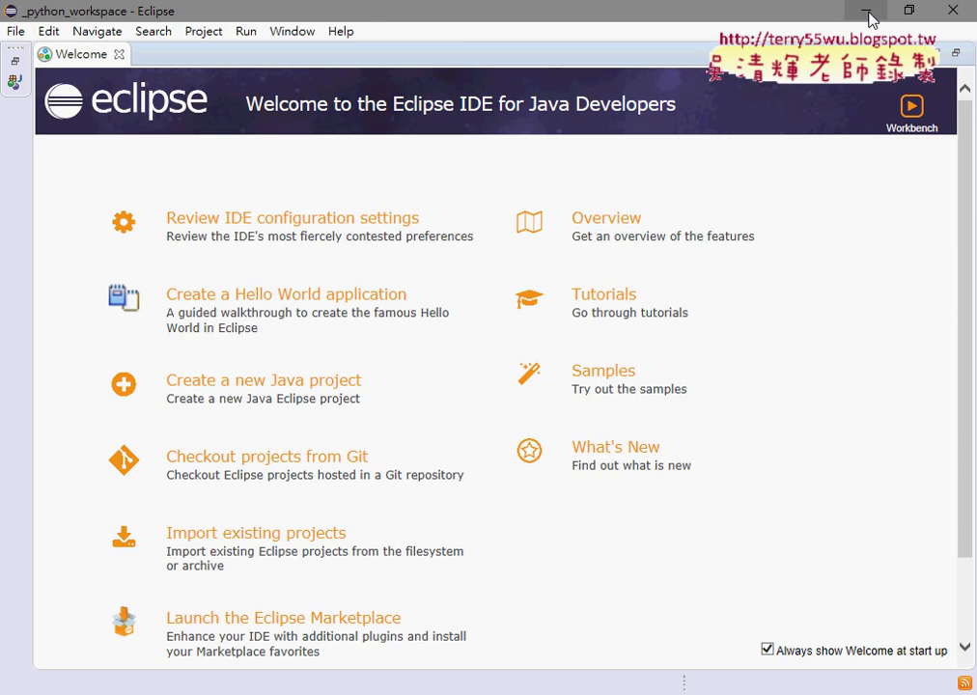
- Minimize Eclipse and look through the root of drive C in File Explorer
click(868, 18)
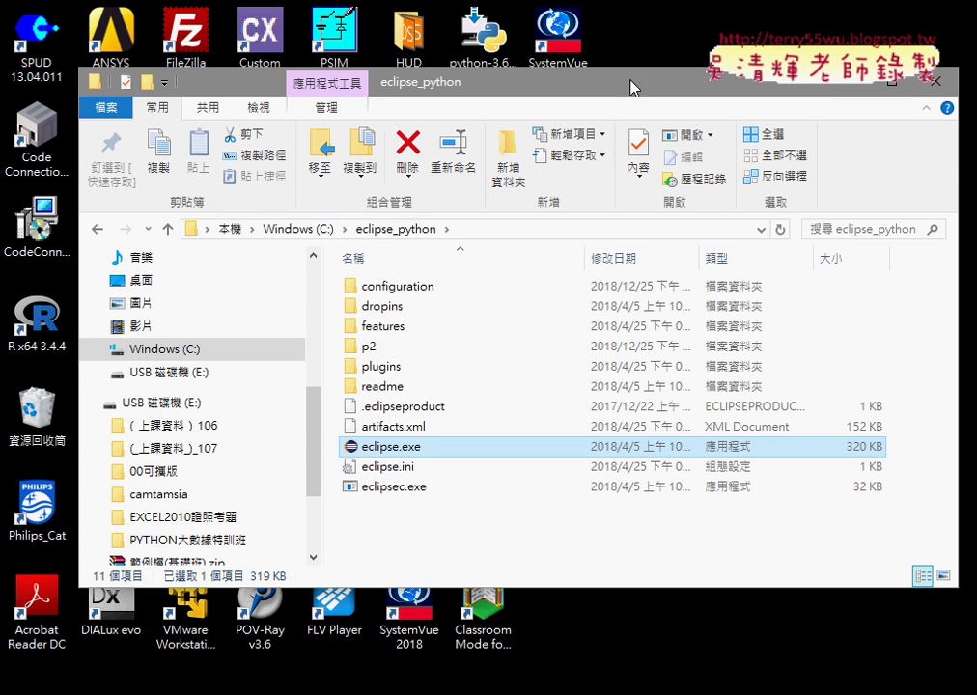
click(311, 229)
scroll(382, 473, down, 2)
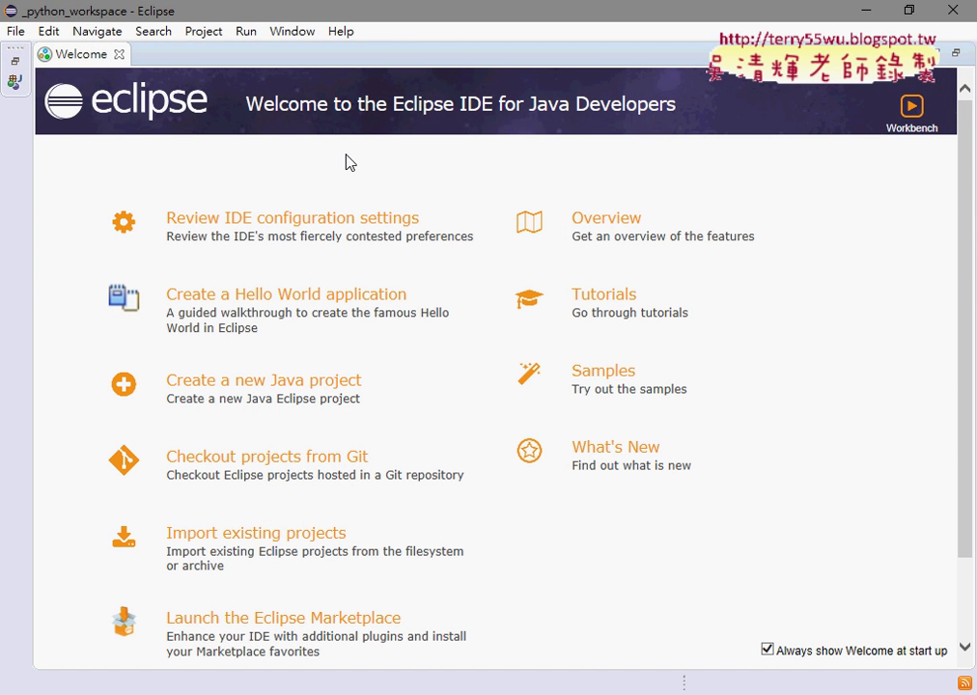
- Close the Welcome page in Eclipse to reach the workbench
click(295, 35)
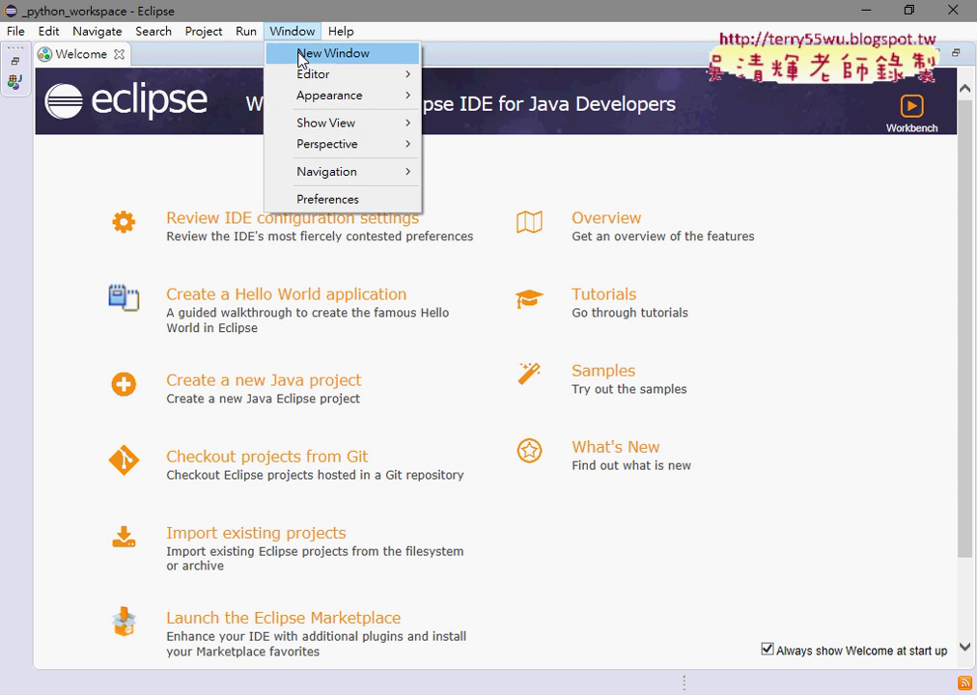
click(120, 54)
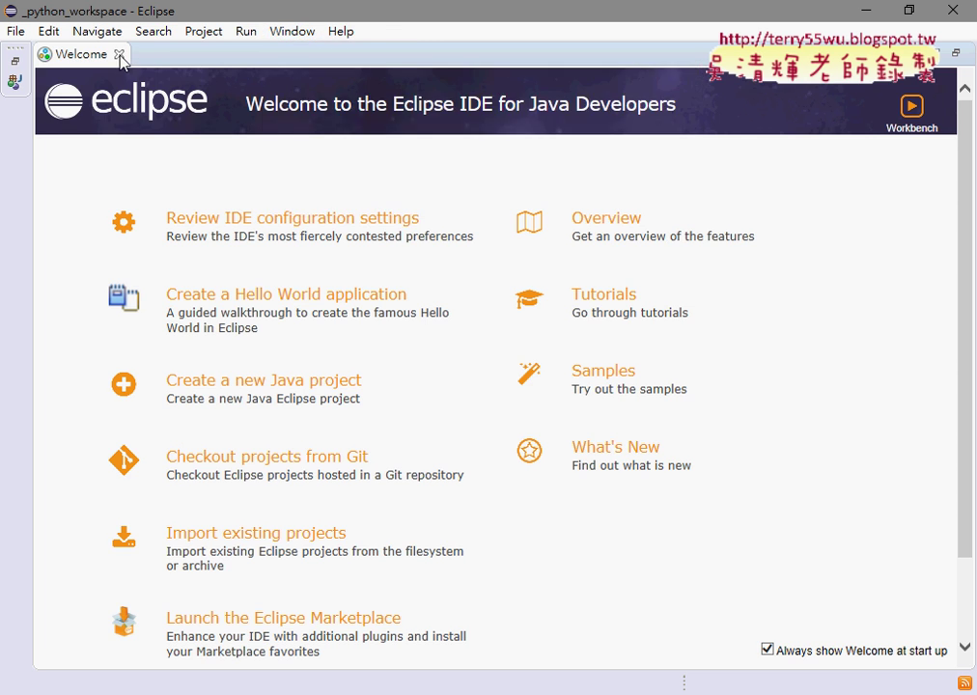
click(119, 54)
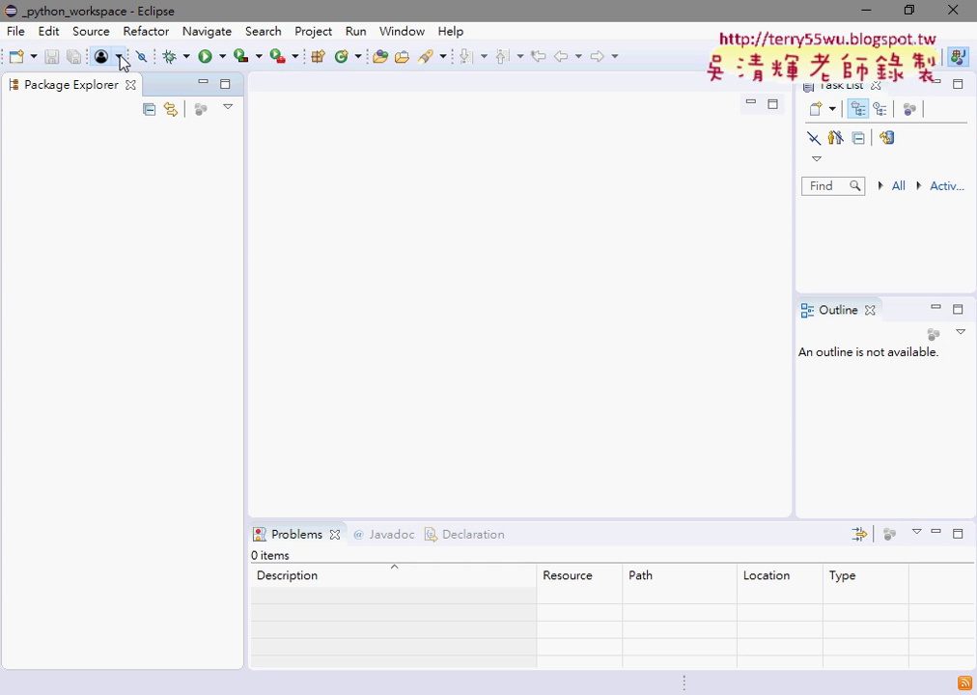
- Open the Eclipse preferences, expand the PyDev category and show its settings page
click(395, 36)
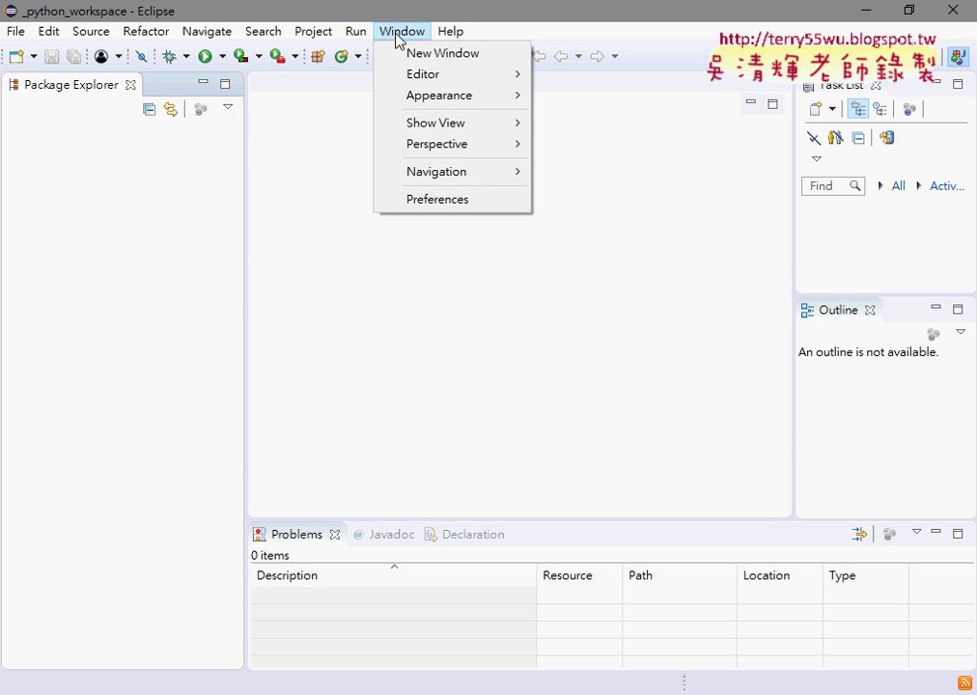
click(473, 200)
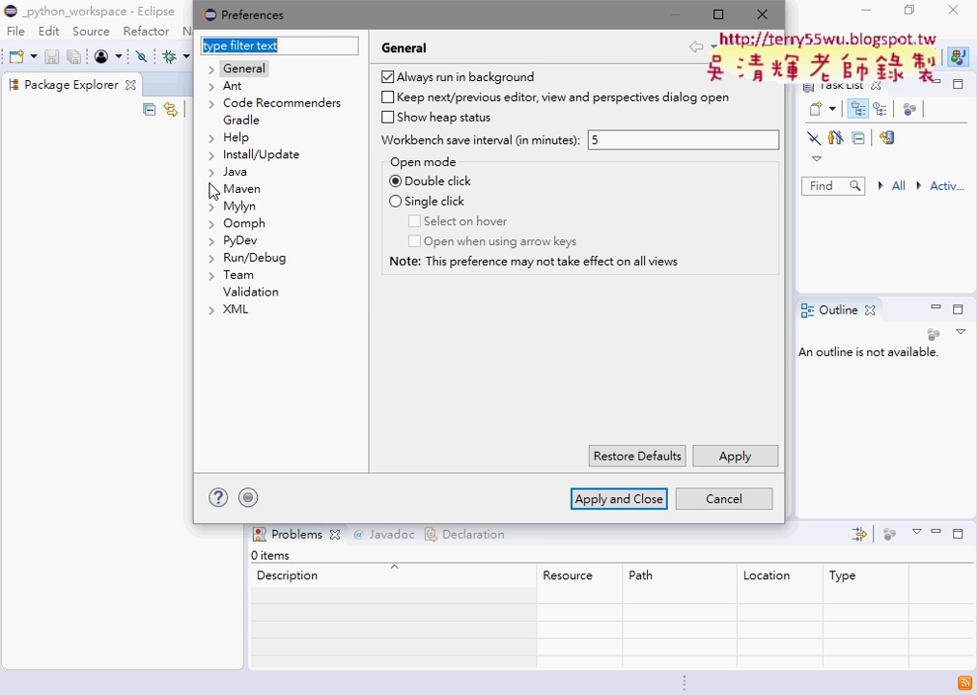
click(212, 243)
click(246, 244)
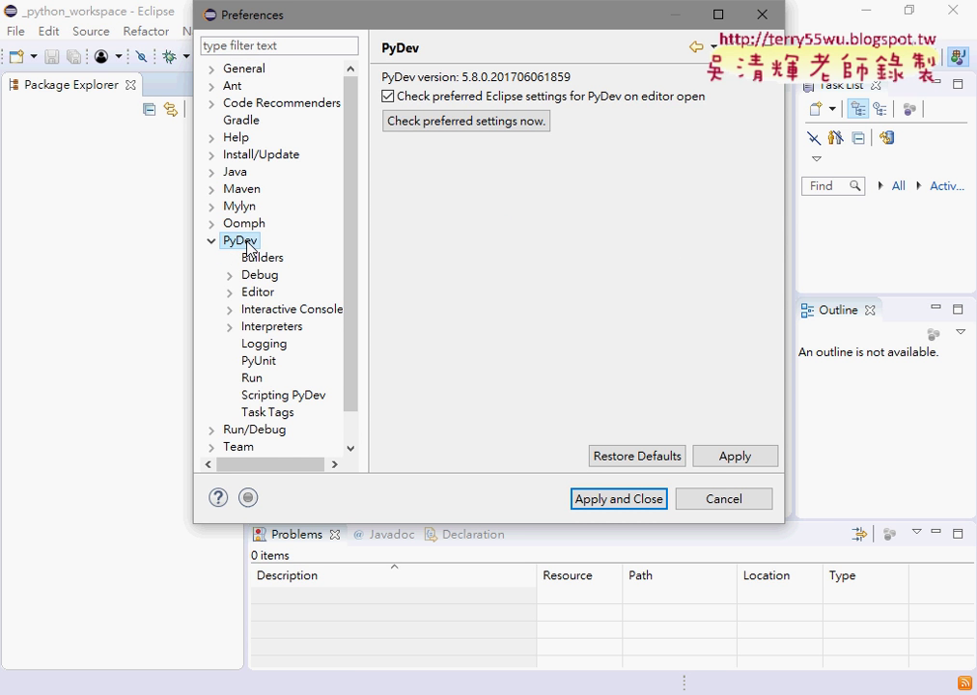
- Add C:\Python37-32\python.exe as a new Python interpreter in the PyDev preferences, keeping all proposed folders on the system PYTHONPATH
click(231, 328)
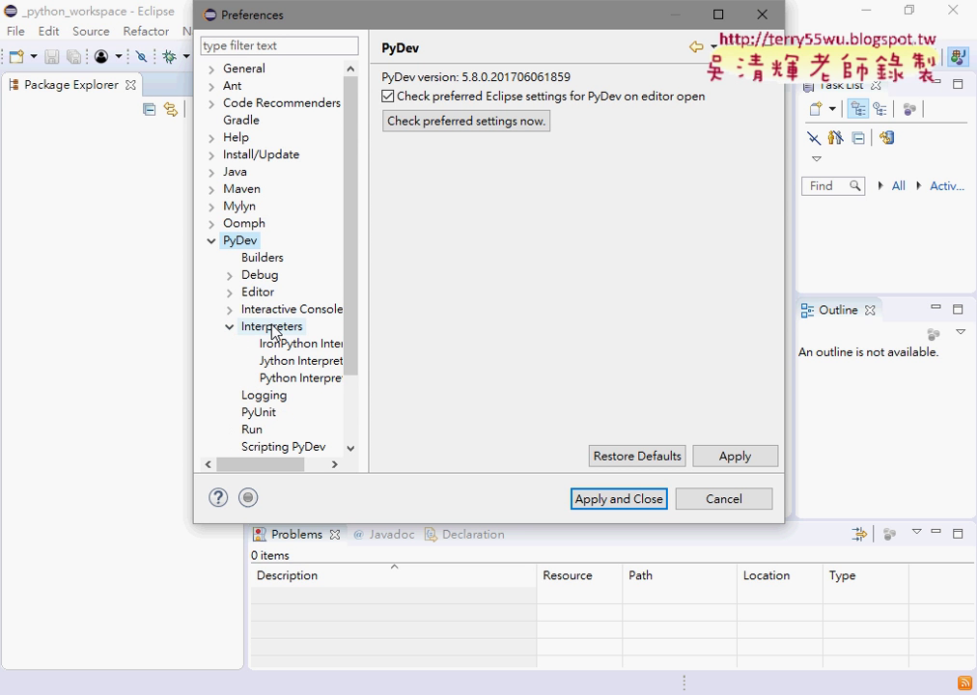
click(307, 379)
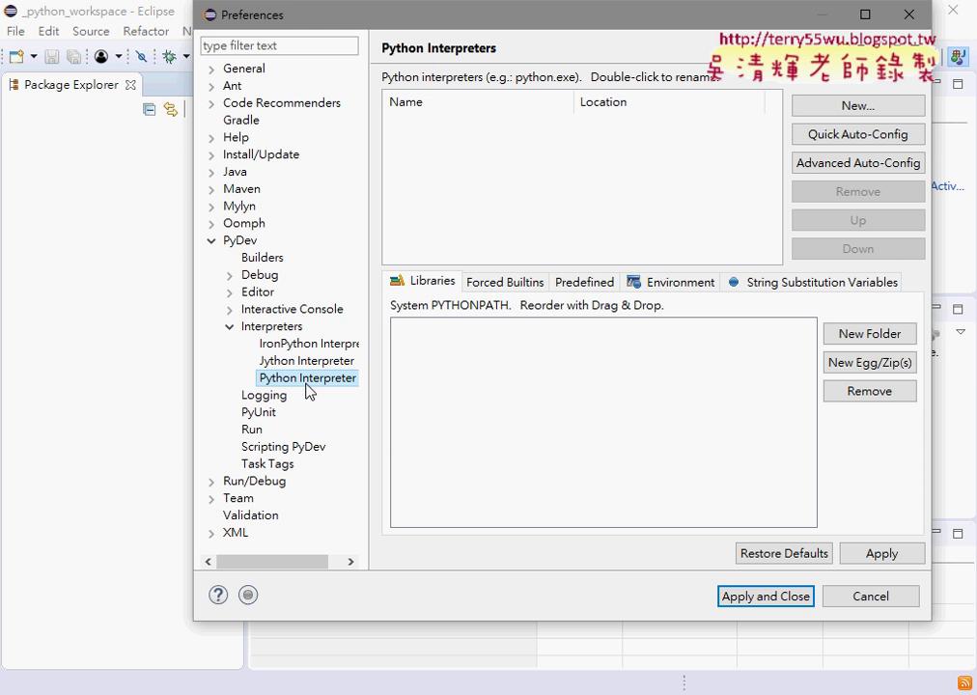
click(827, 108)
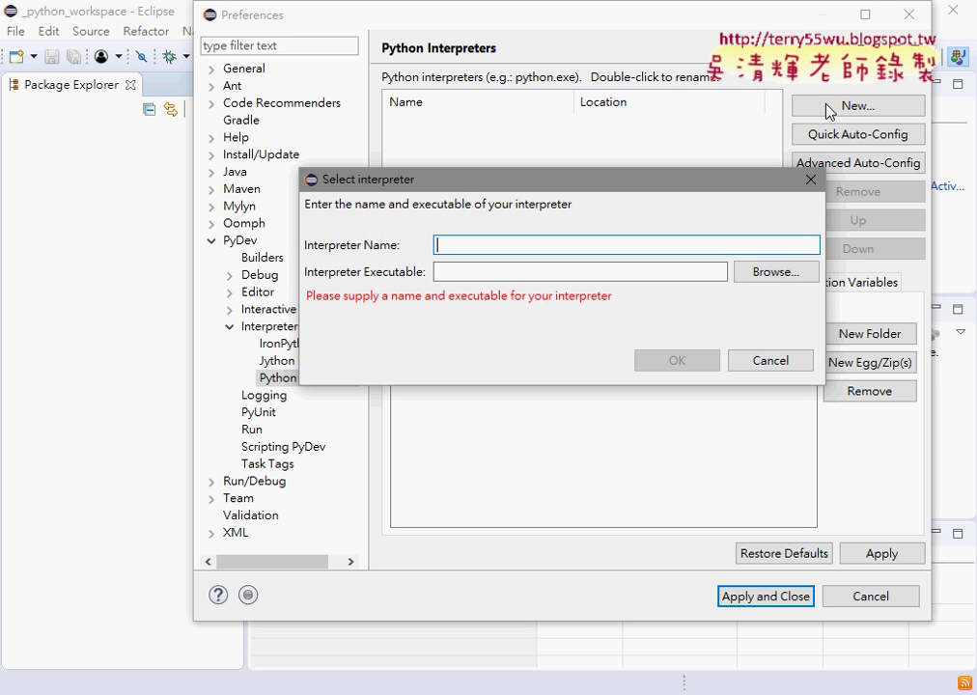
click(769, 273)
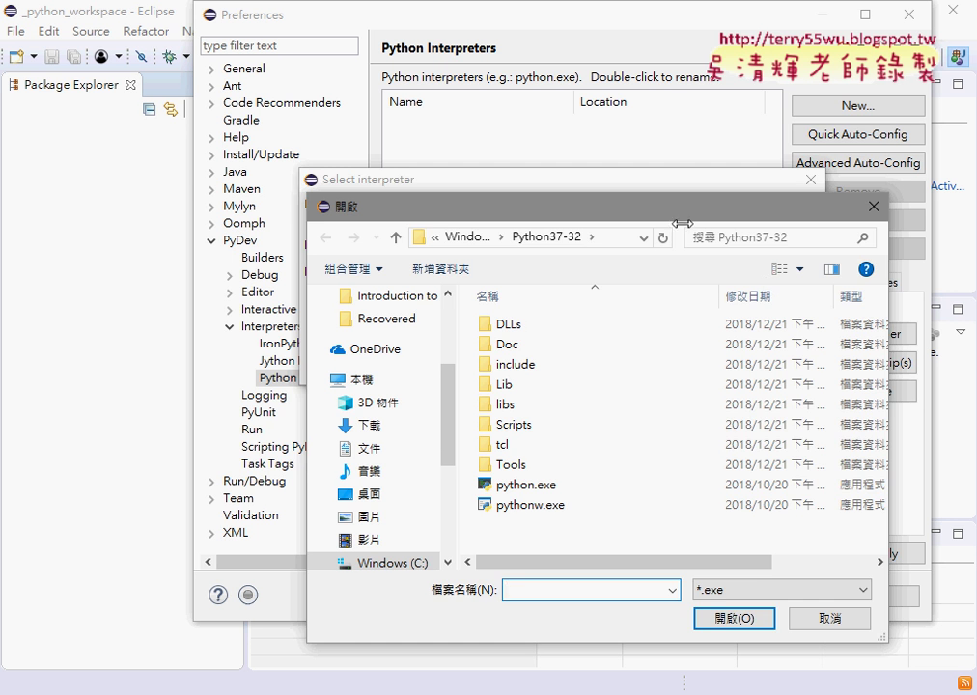
click(453, 161)
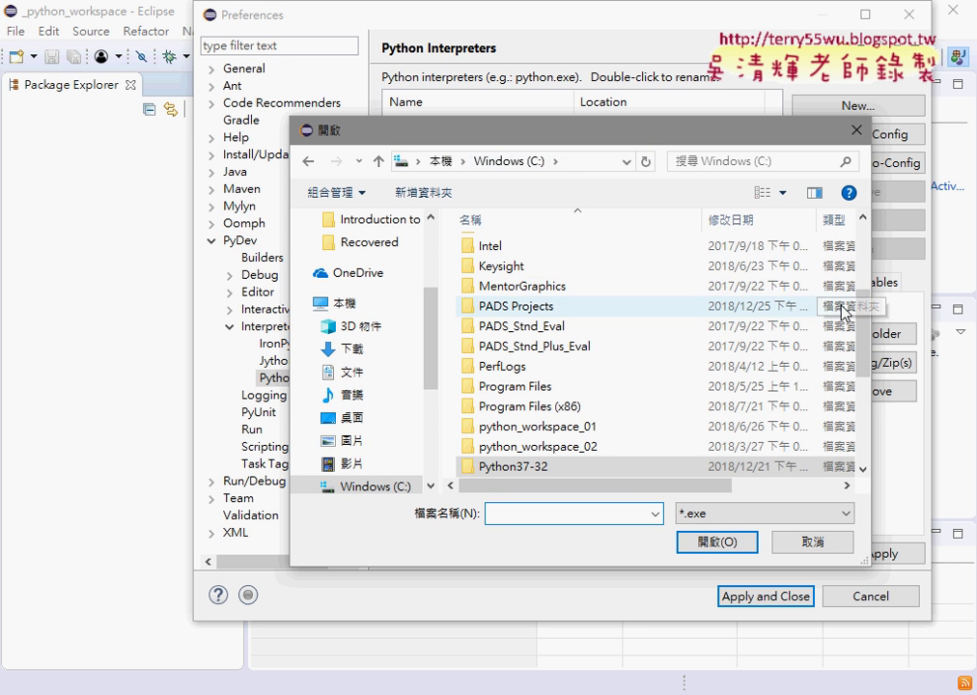
scroll(862, 326, down, 2)
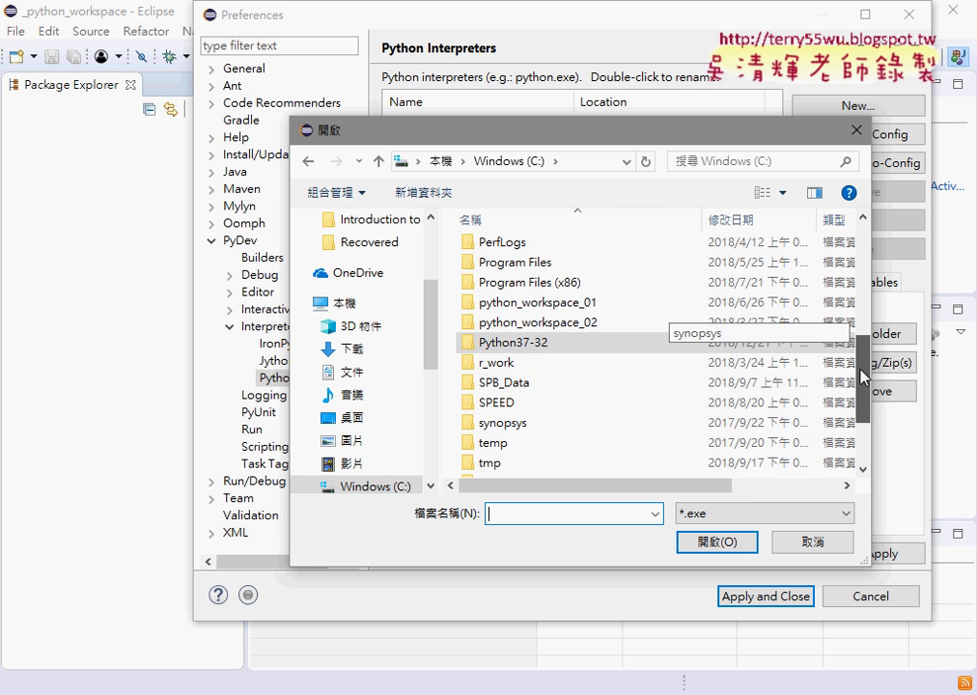
double_click(519, 341)
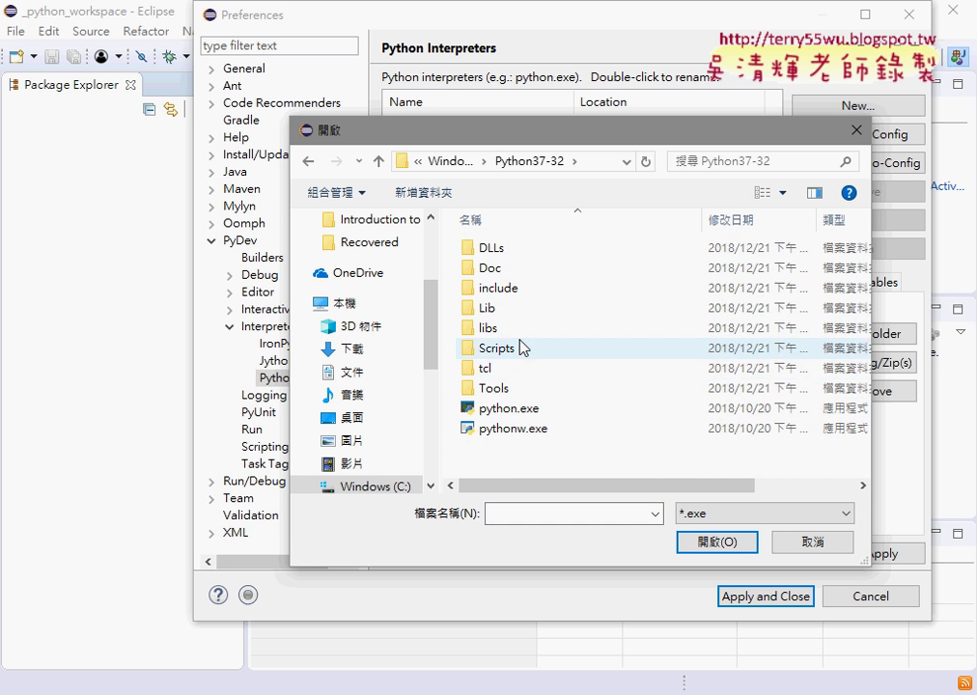
click(521, 412)
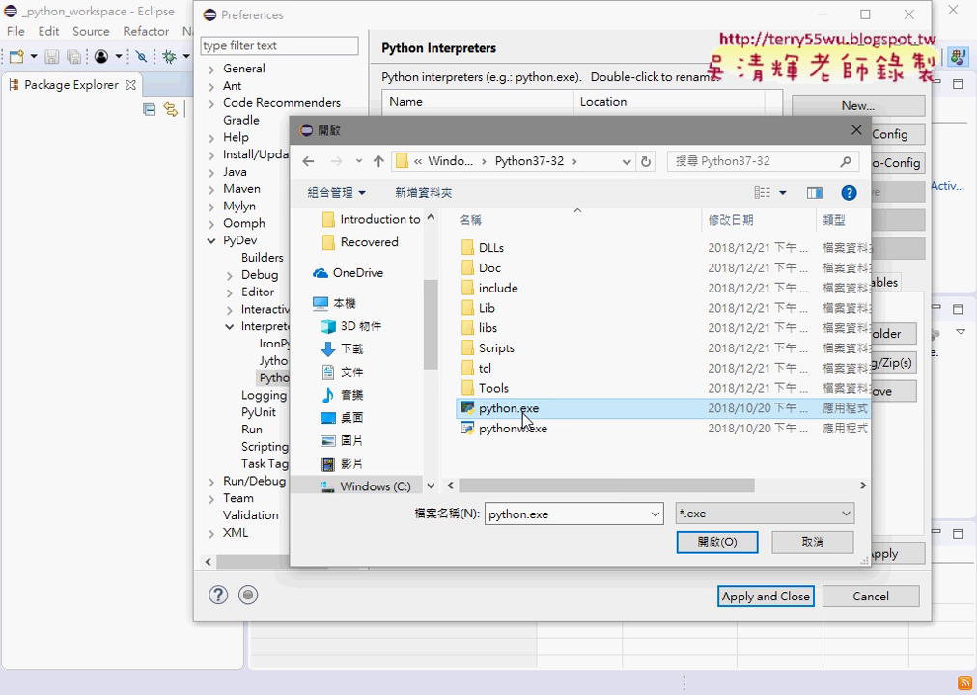
click(718, 543)
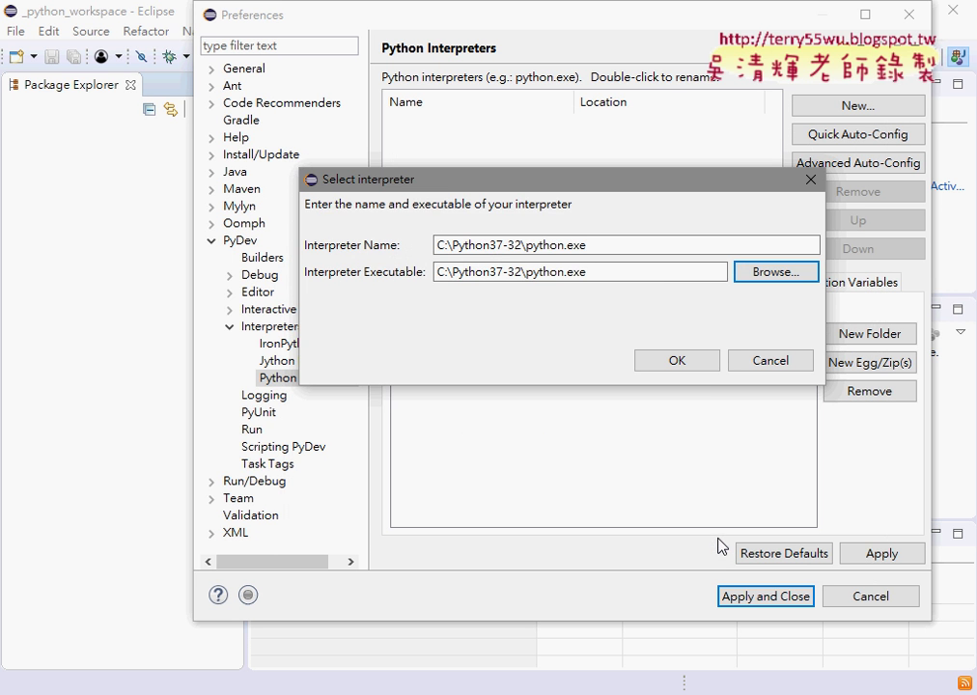
click(695, 367)
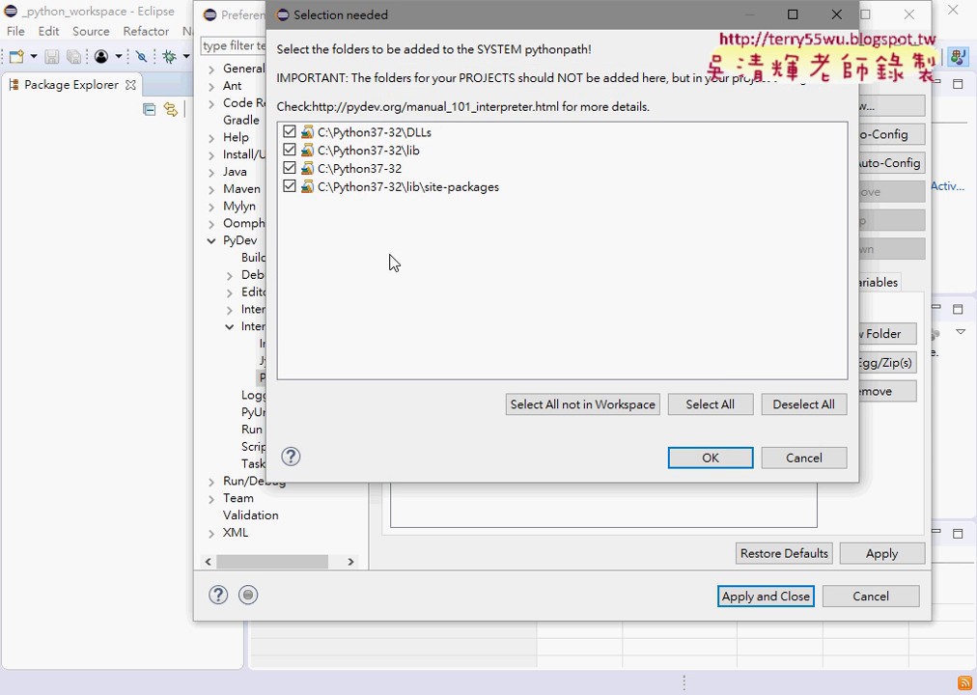
click(696, 461)
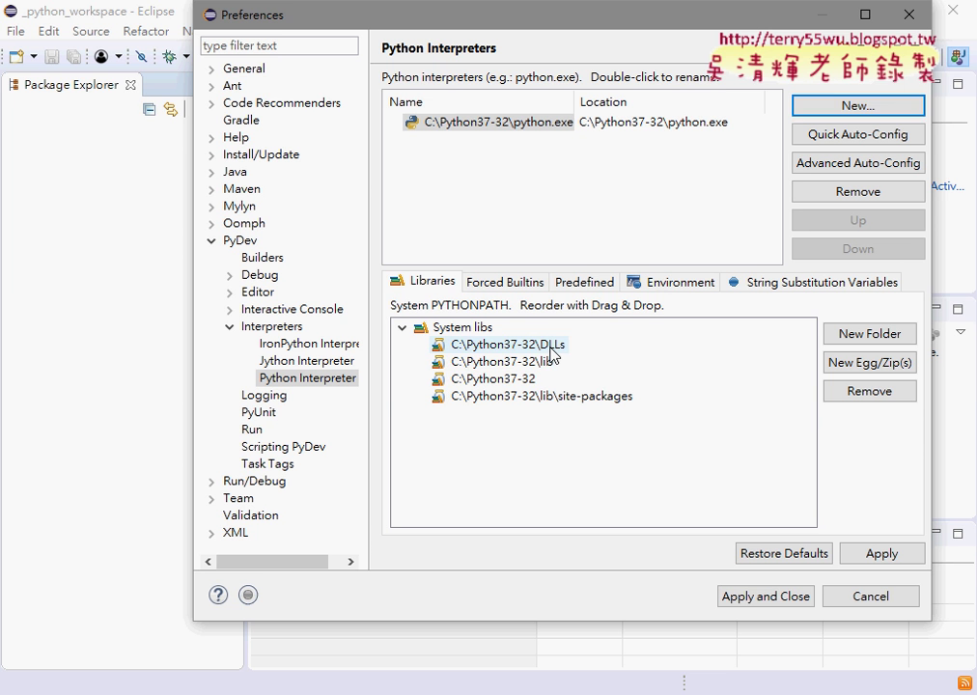
- Go through the interpreter's System libs folders, then apply the settings and close the preferences
click(552, 347)
click(550, 364)
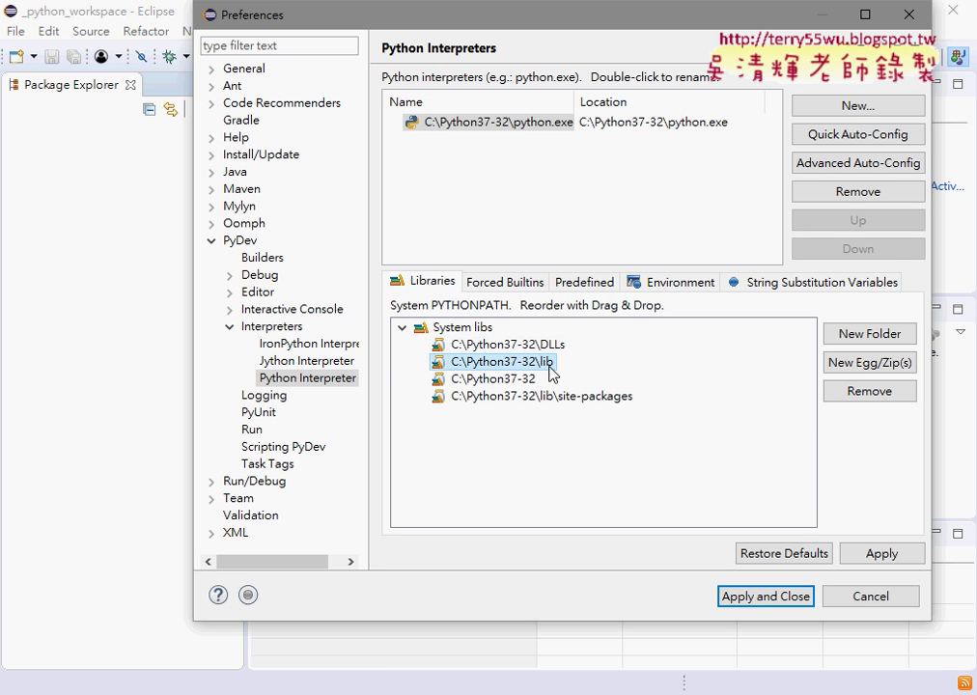
click(538, 379)
click(567, 397)
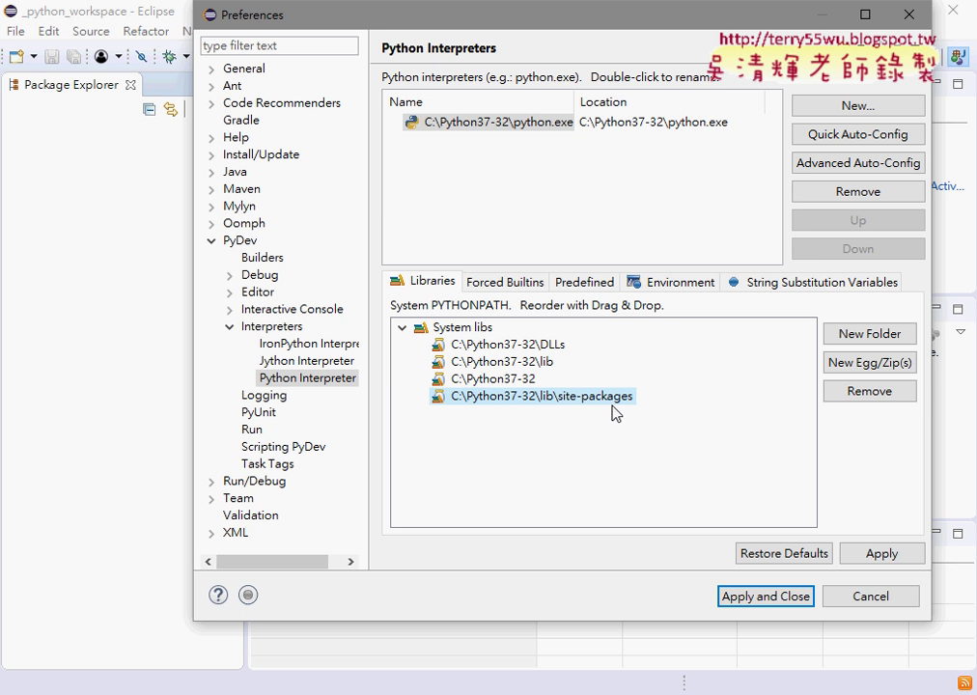
click(752, 600)
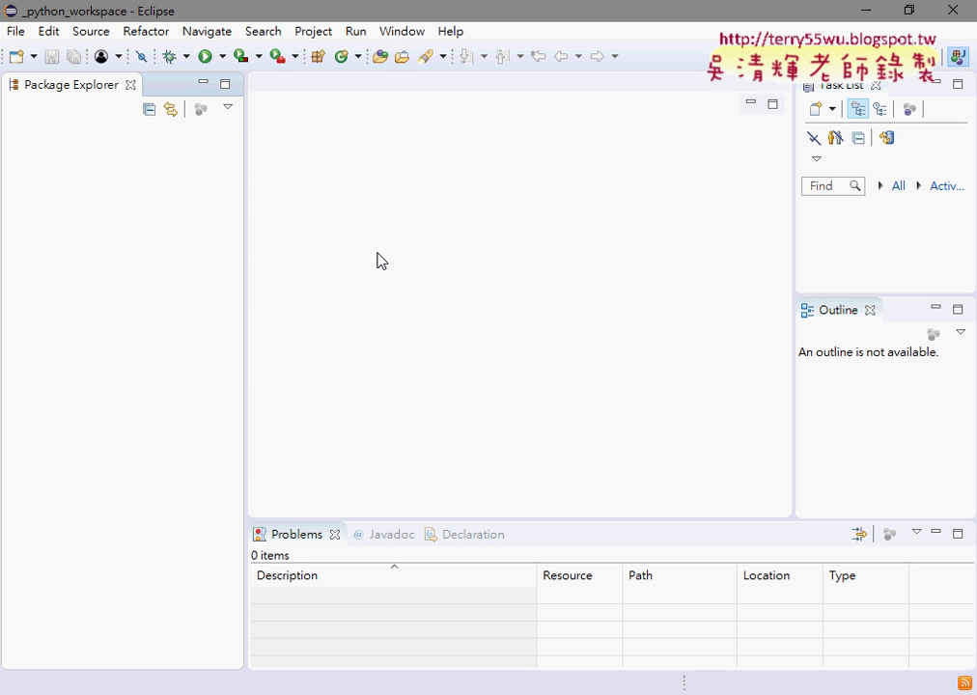
- Minimize Eclipse, run python.exe from C:\Python37-32 in File Explorer to check the installation, and close its console
click(867, 11)
scroll(567, 467, down, 4)
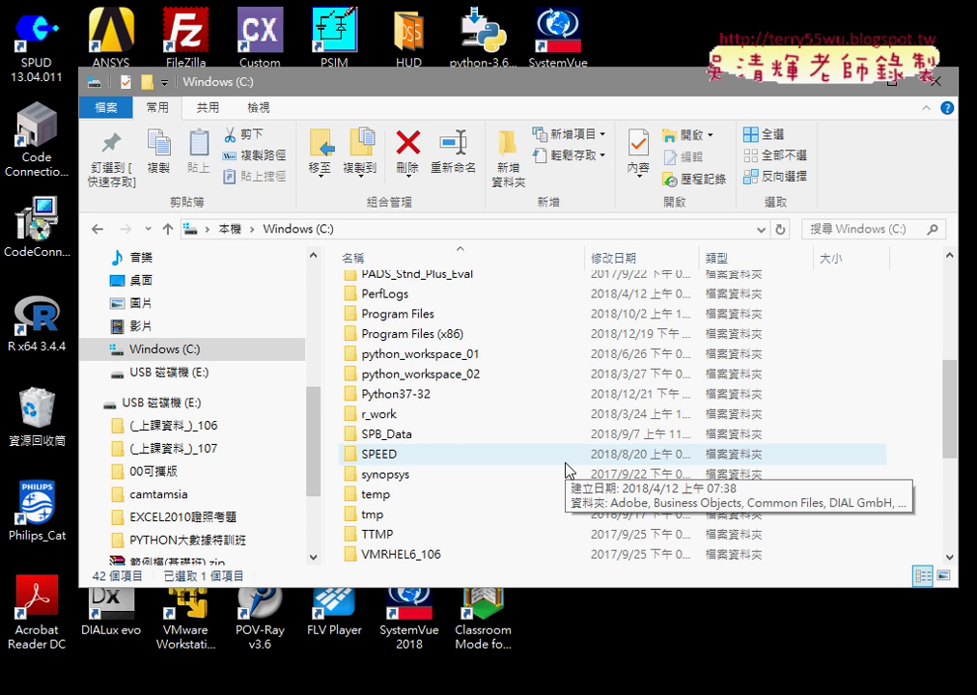
double_click(422, 335)
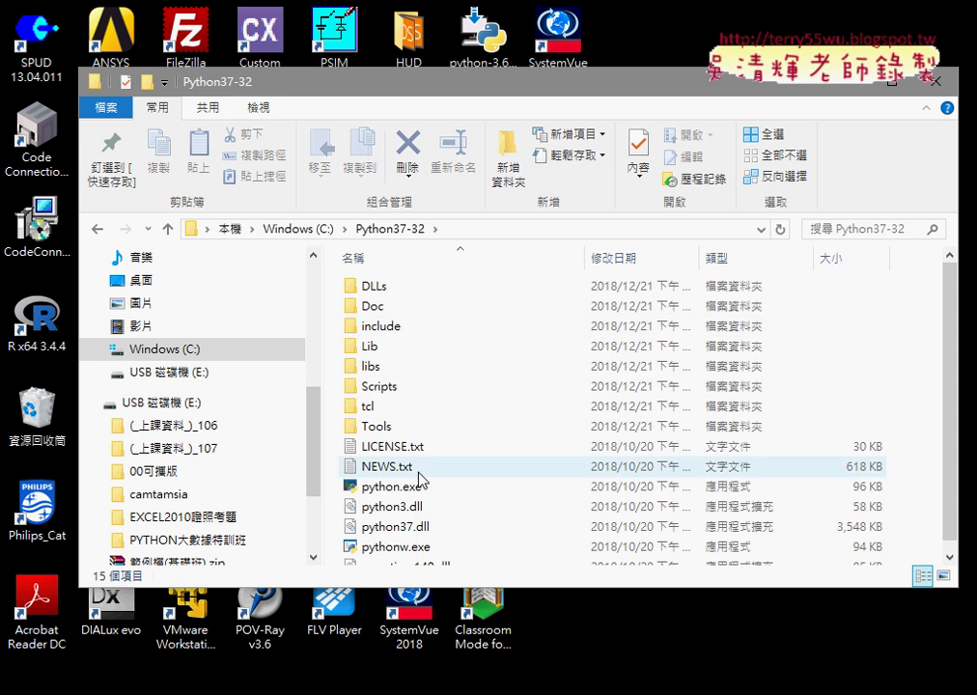
double_click(407, 490)
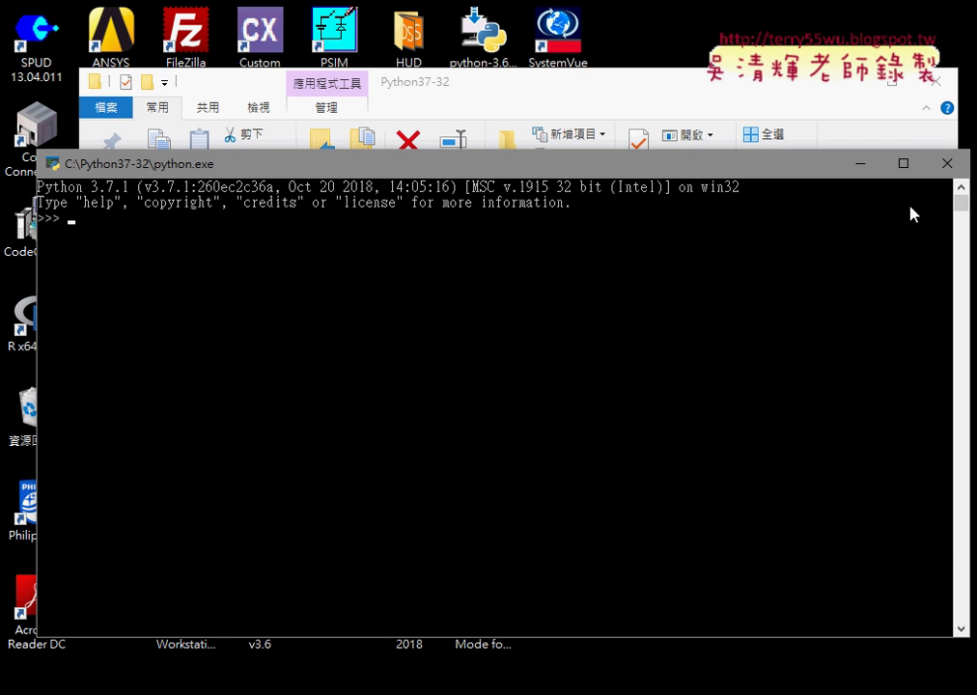
click(946, 163)
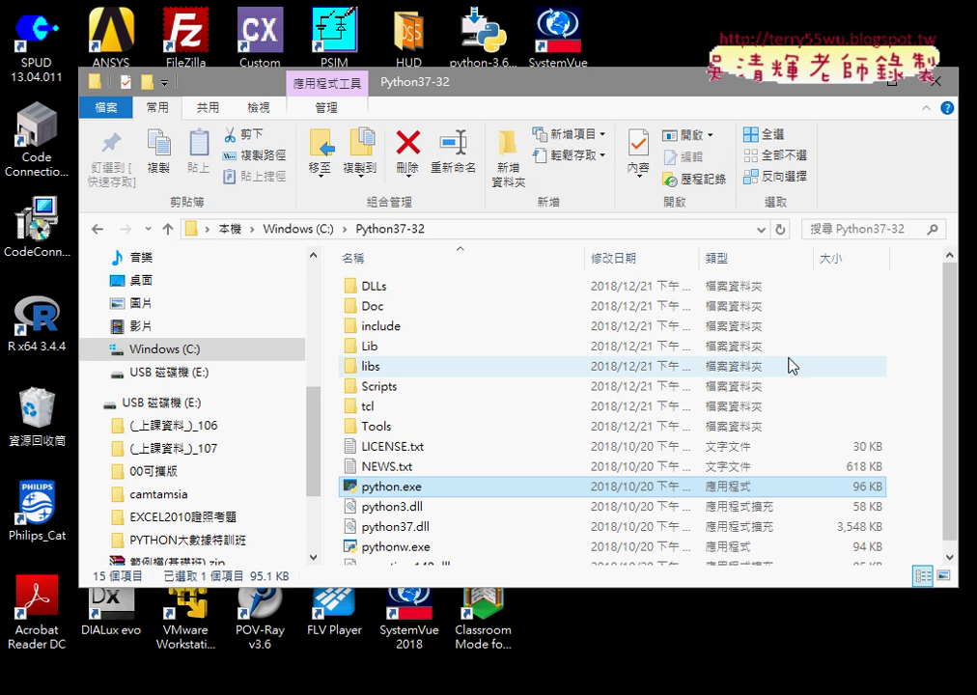
- Show eclipse.exe in the C:\eclipse_python folder and return to the Eclipse workbench
click(280, 232)
scroll(474, 442, up, 1)
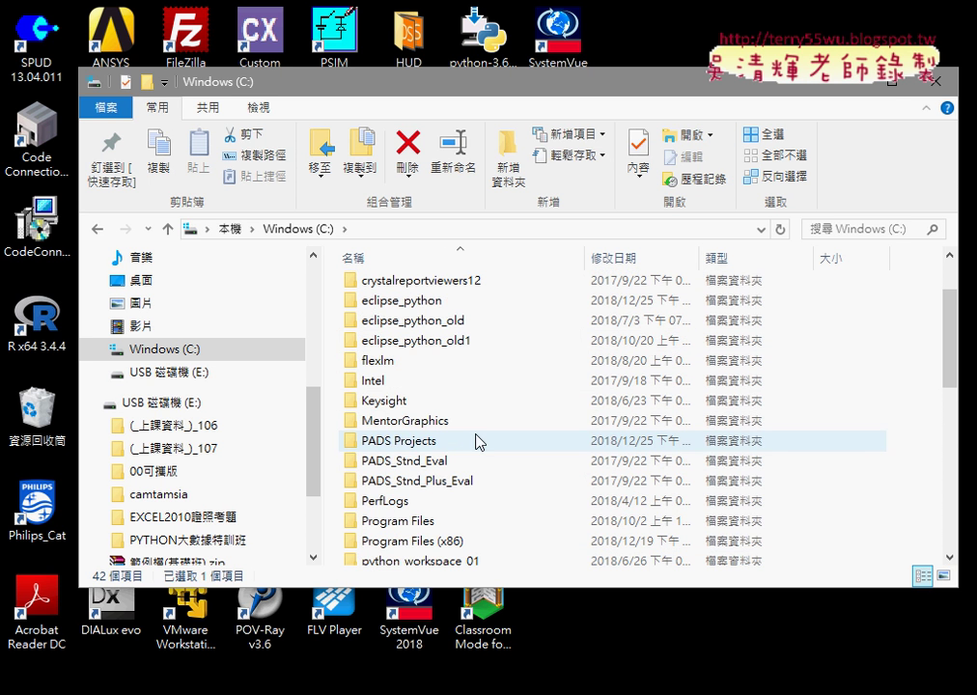
double_click(414, 300)
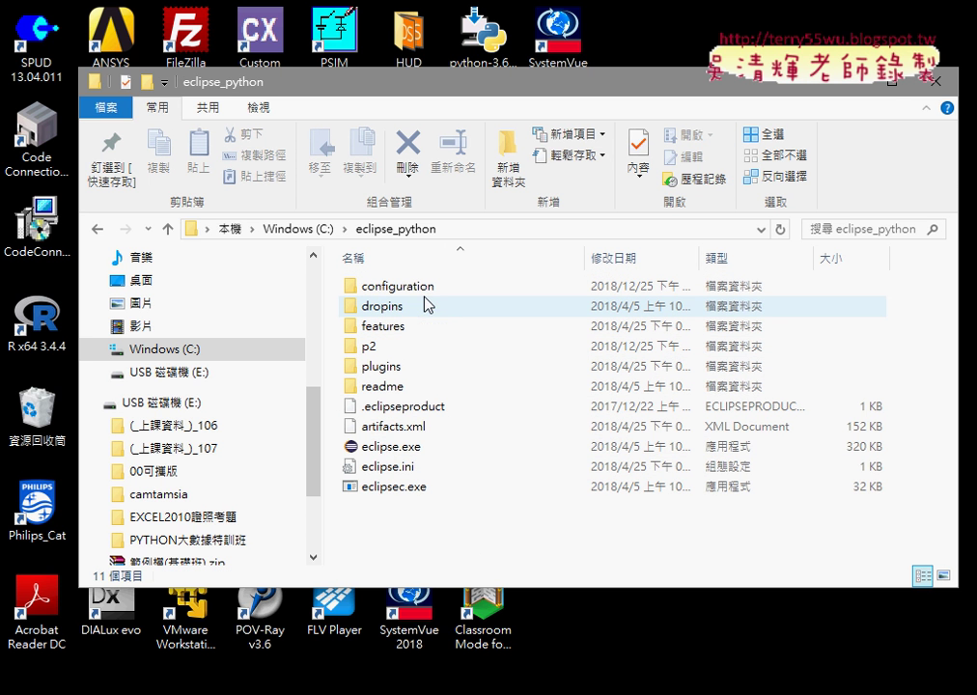
double_click(386, 447)
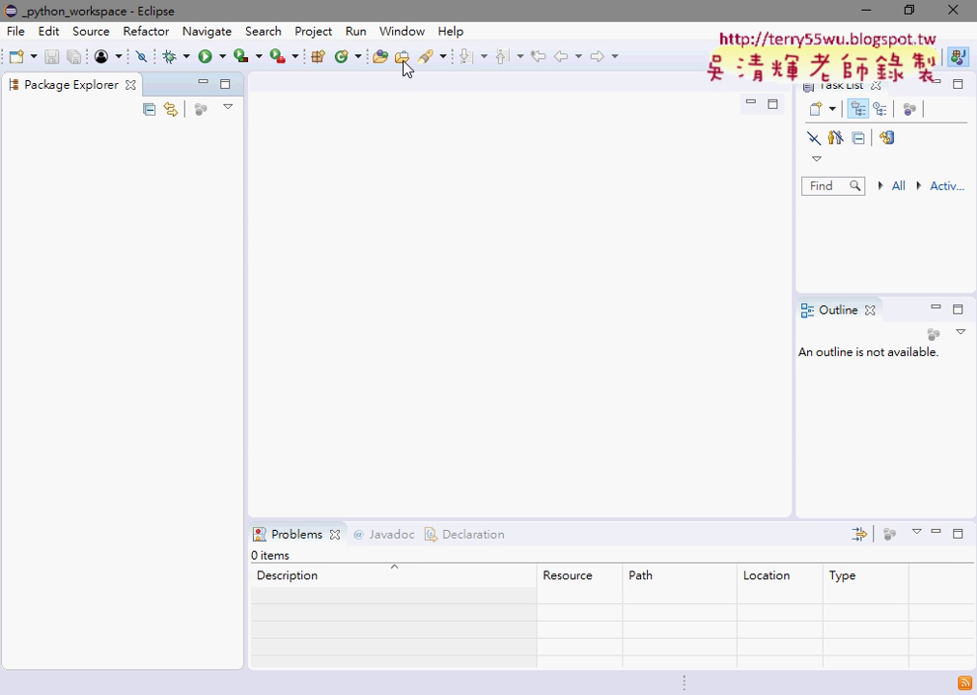
- Reopen the Eclipse preferences, review the Python path and new project sections of the Google Docs guide, then apply and close the preferences
click(401, 31)
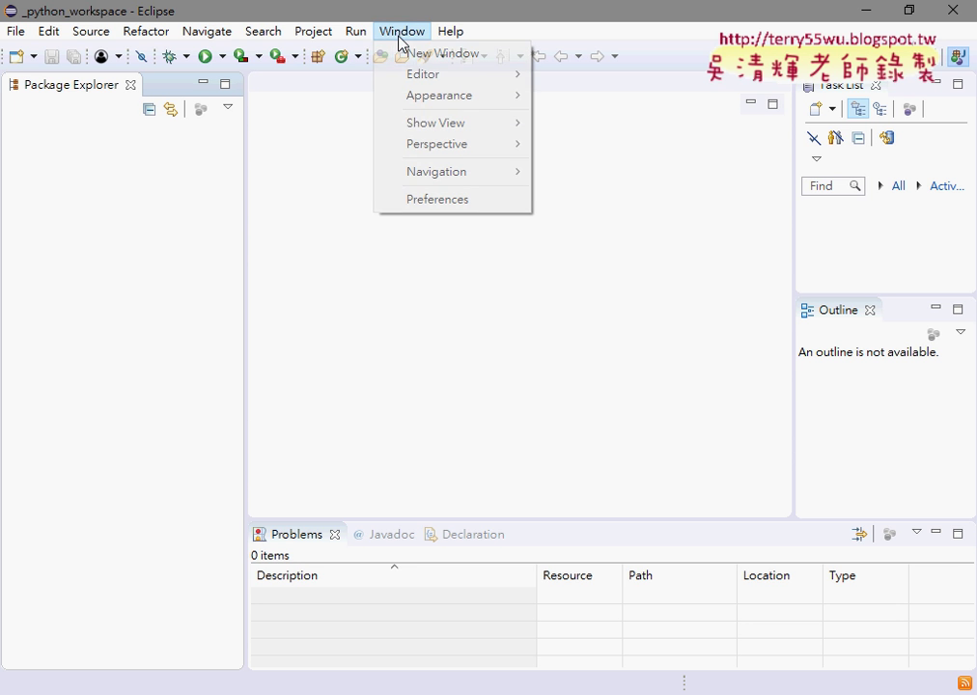
click(429, 200)
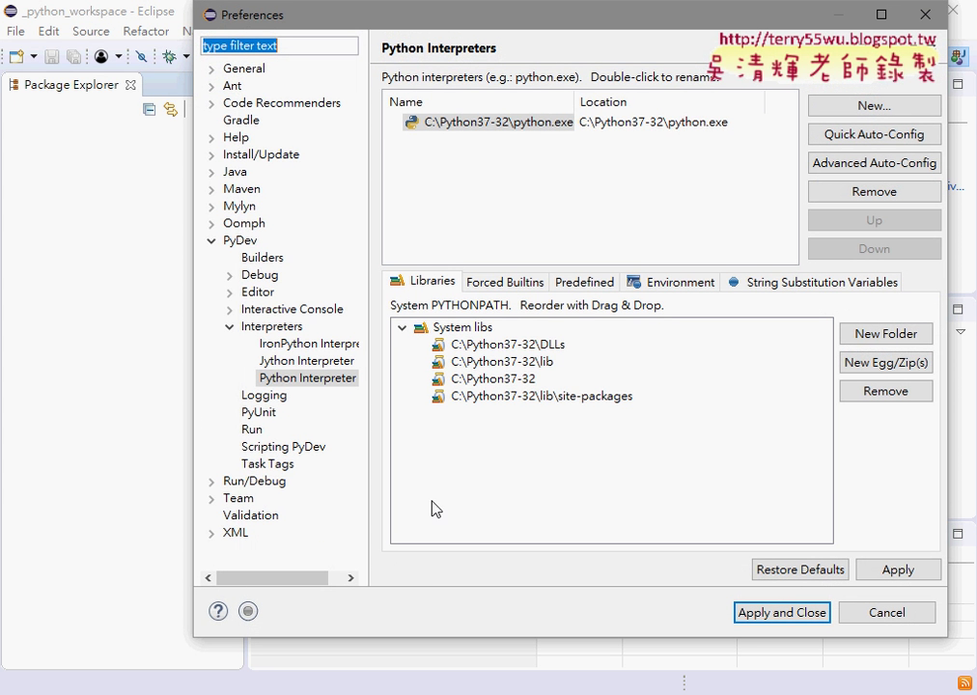
click(319, 693)
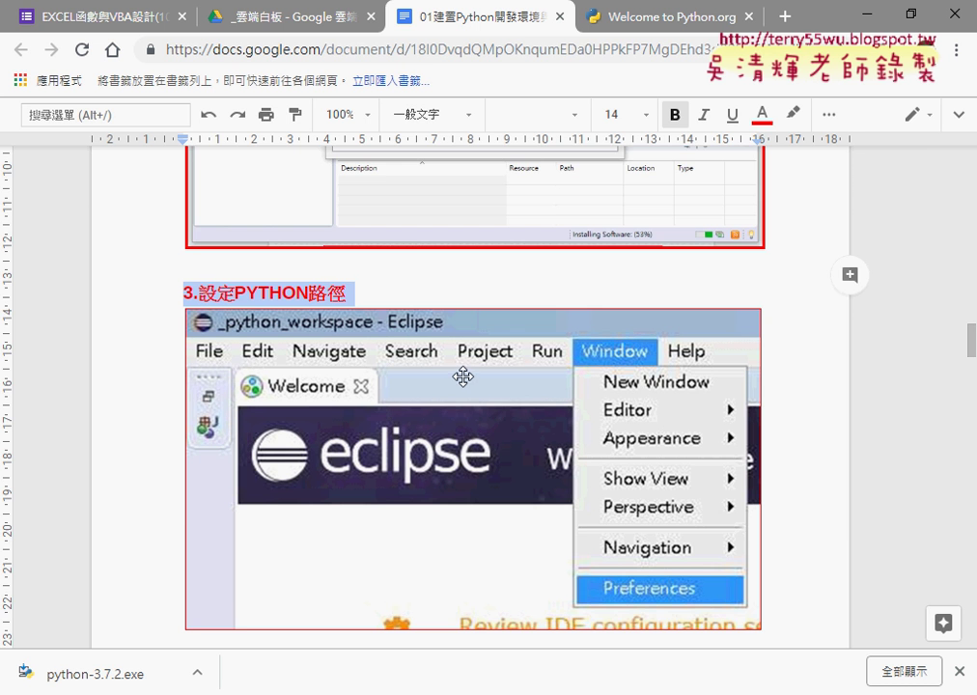
scroll(463, 376, down, 1)
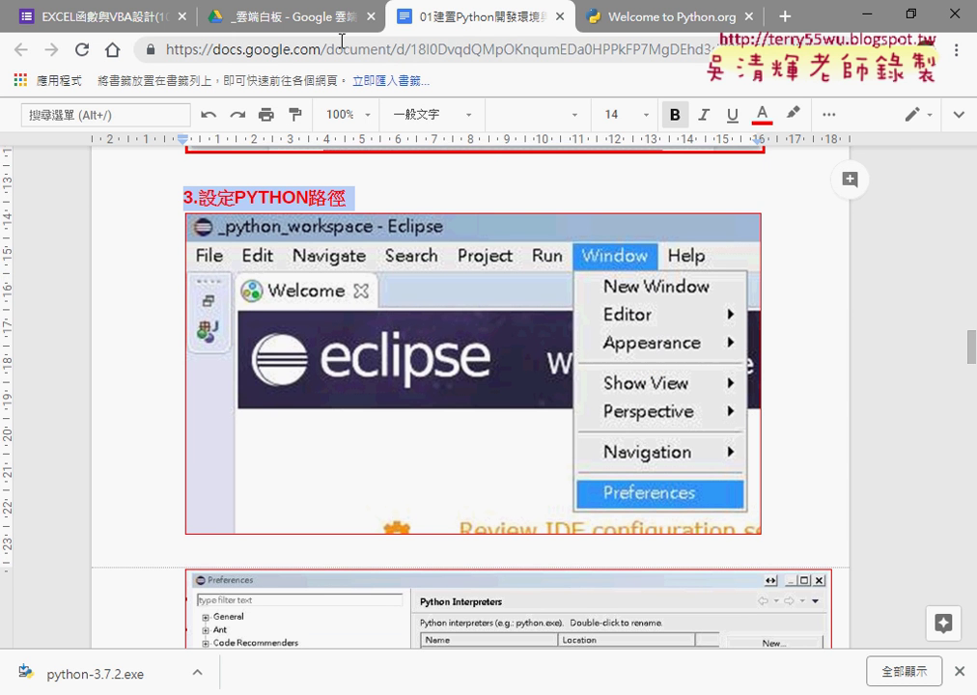
click(298, 27)
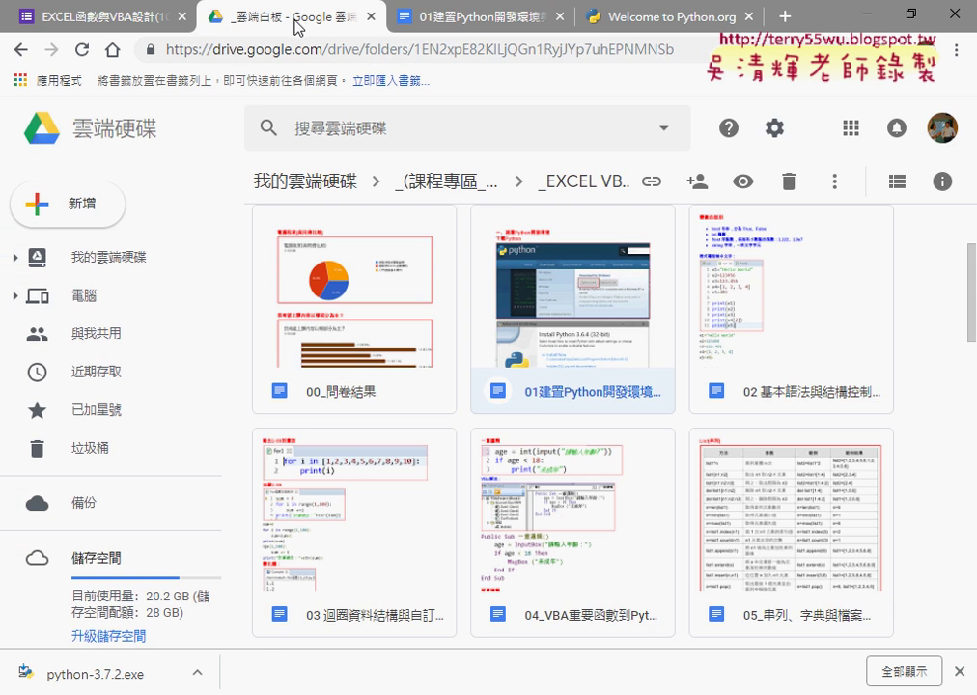
click(472, 16)
scroll(639, 331, down, 4)
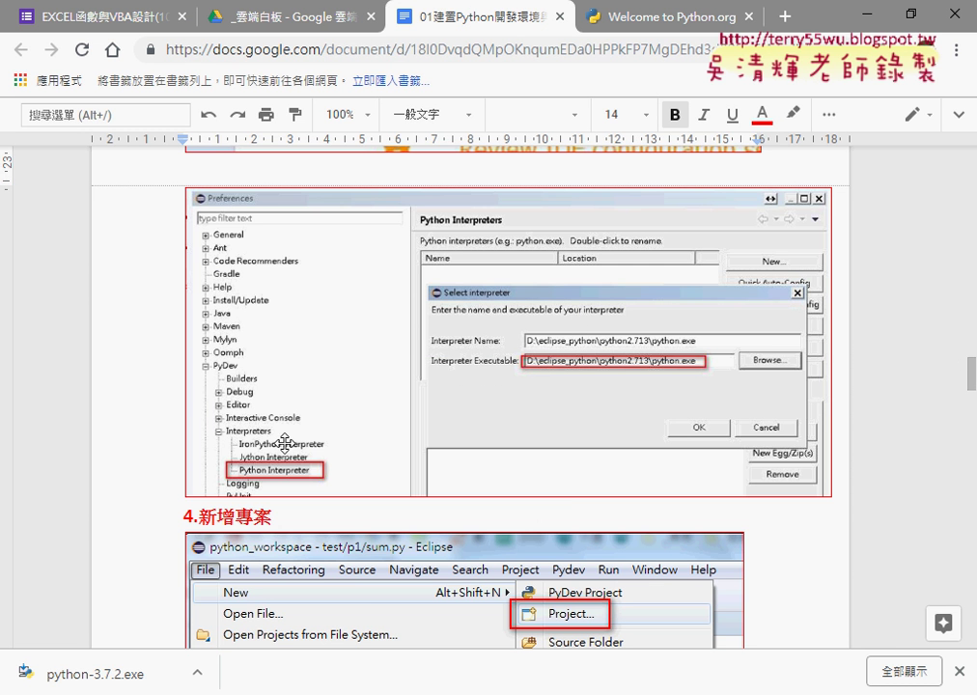
scroll(598, 312, down, 4)
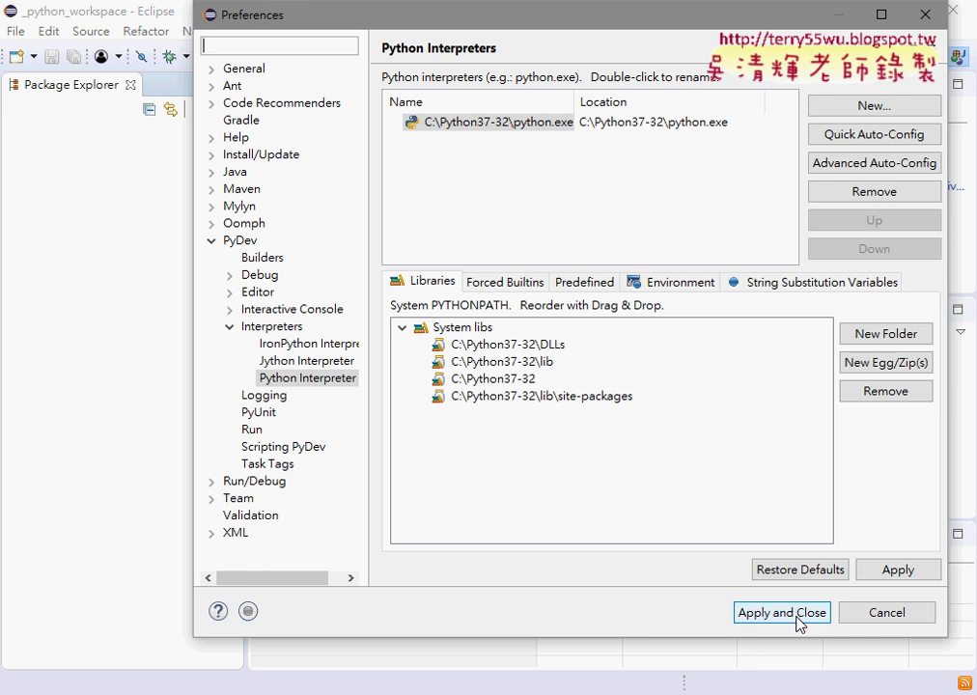
click(763, 614)
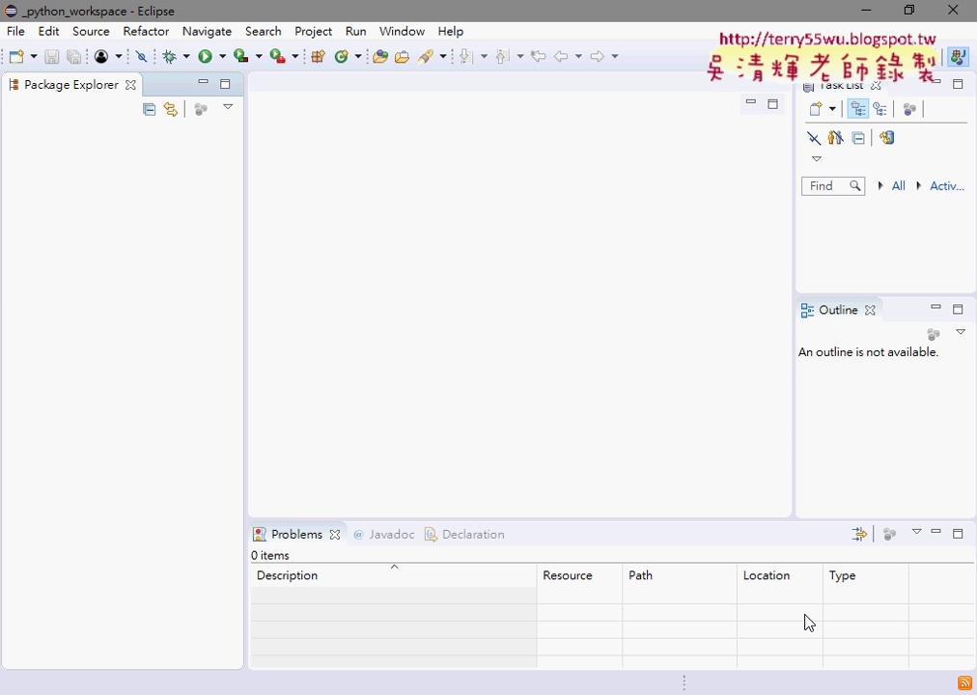
- Start a new PyDev Project from the PyDev group of the new-item wizard
click(17, 32)
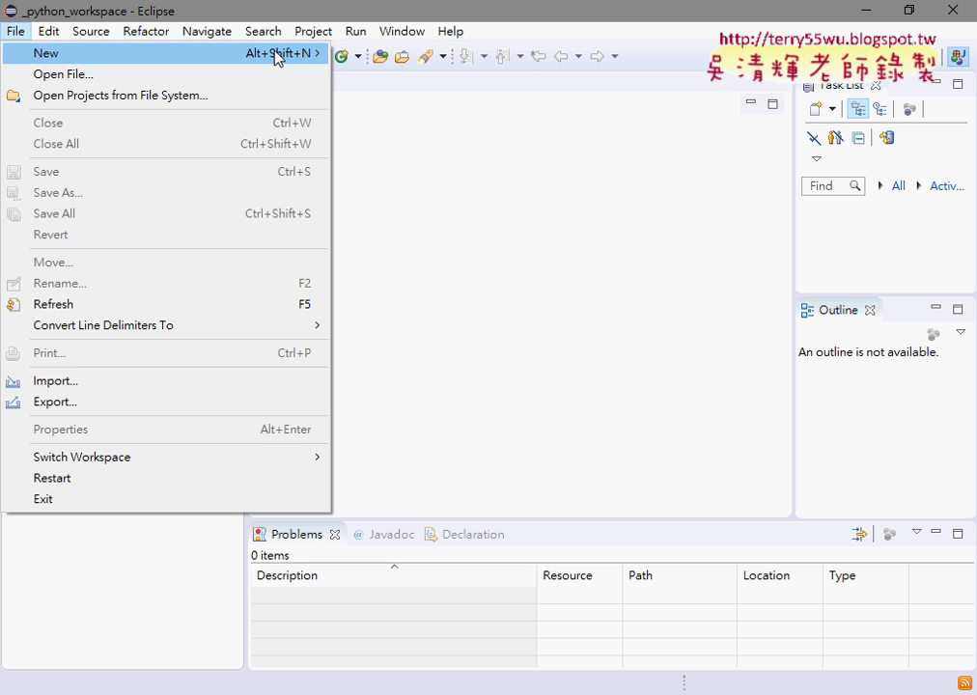
mouse_move(277, 56)
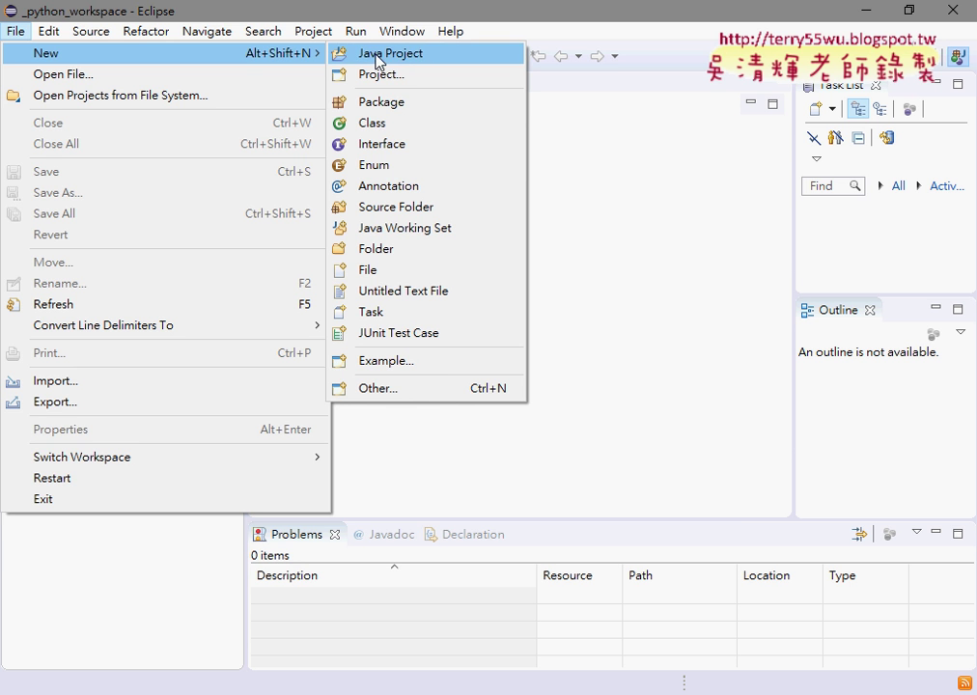
click(441, 388)
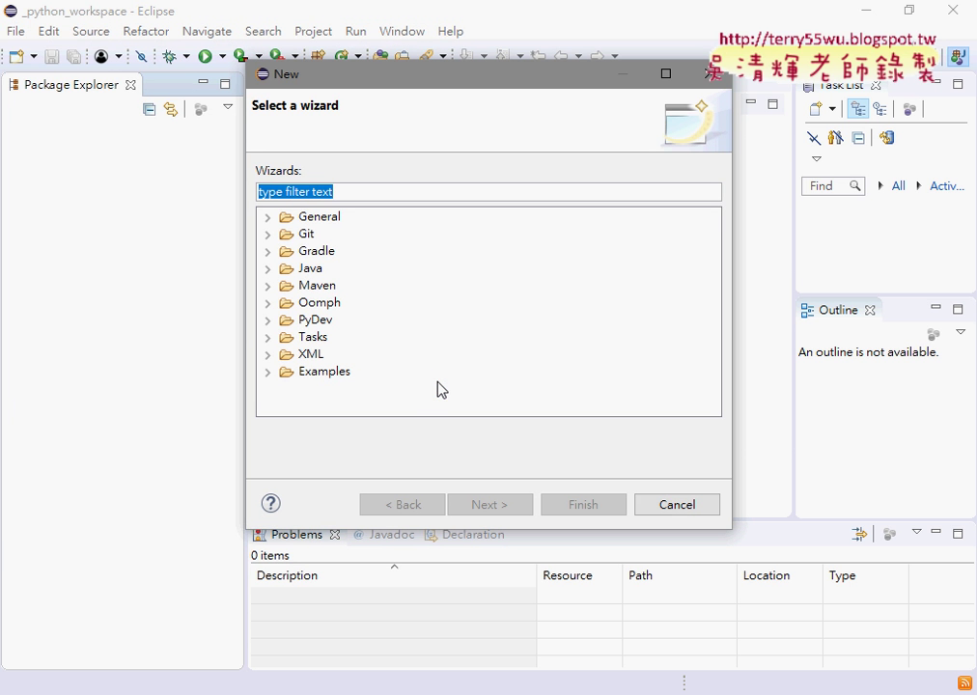
click(316, 319)
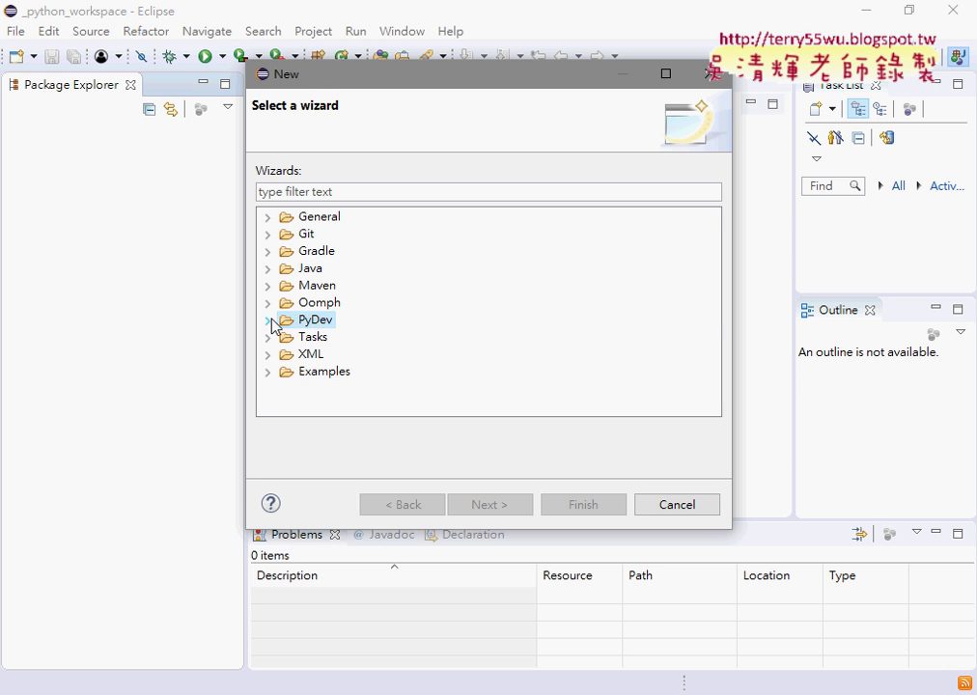
click(270, 319)
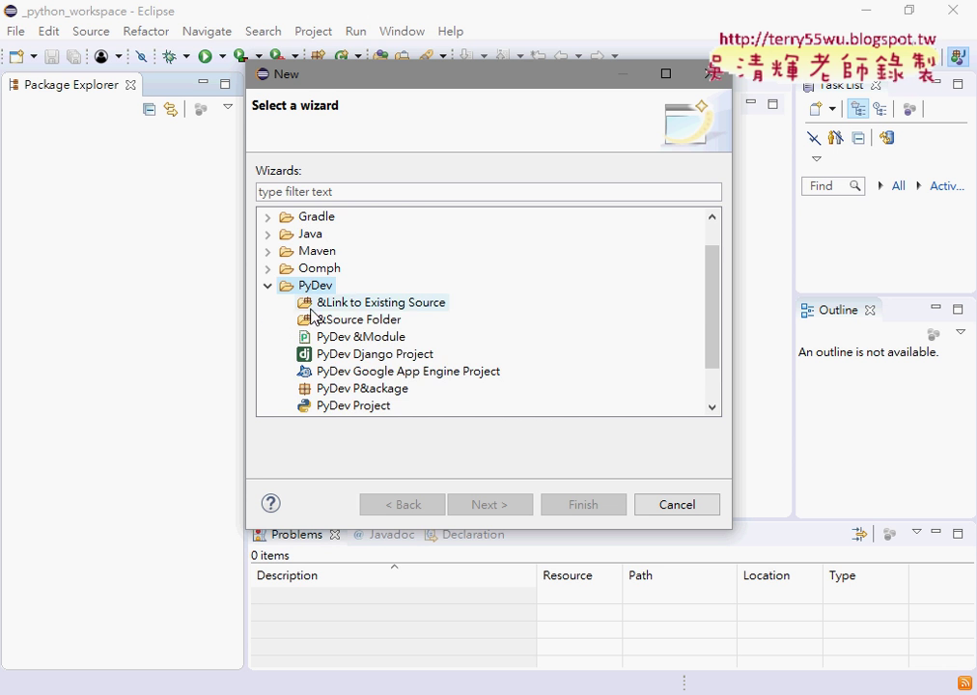
click(359, 411)
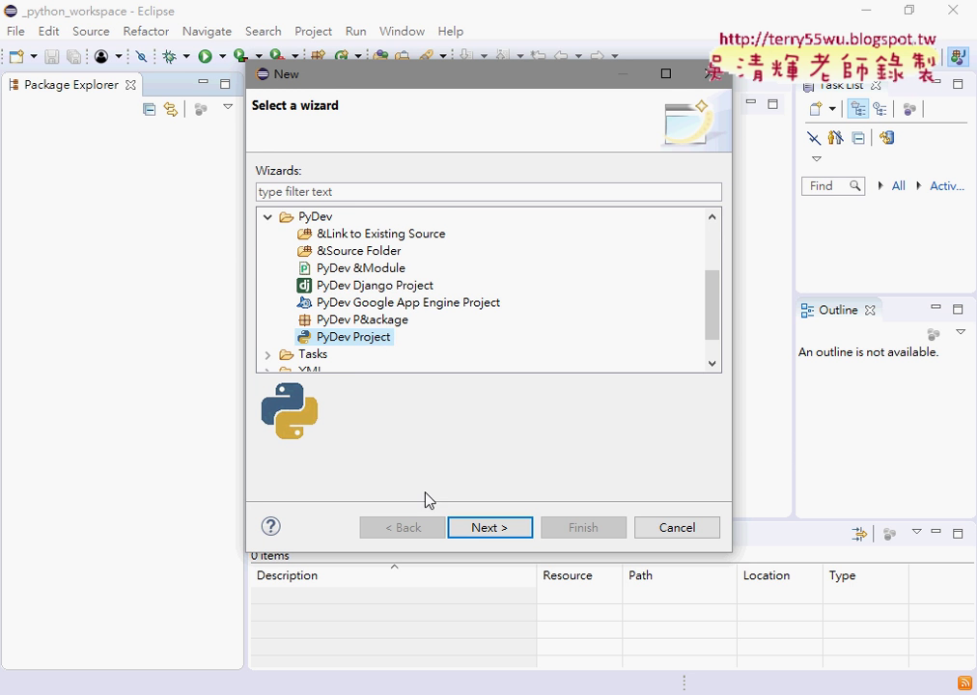
click(494, 536)
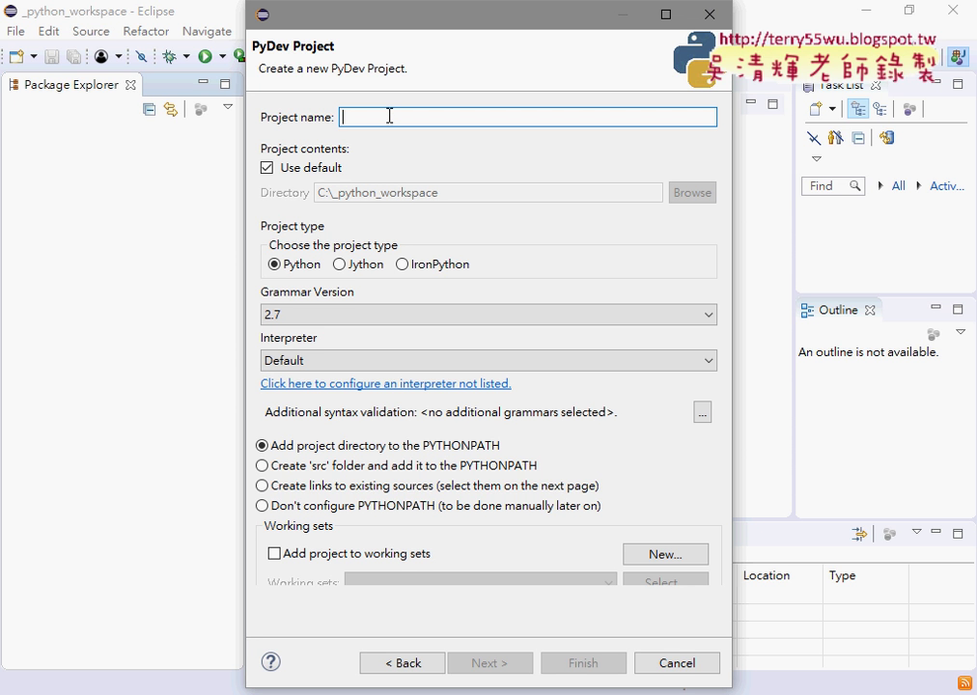
- Name the project test, set the grammar version to 3.6 and choose to create a 'src' folder and add it to the PYTHONPATH
key(shift)
text(test)
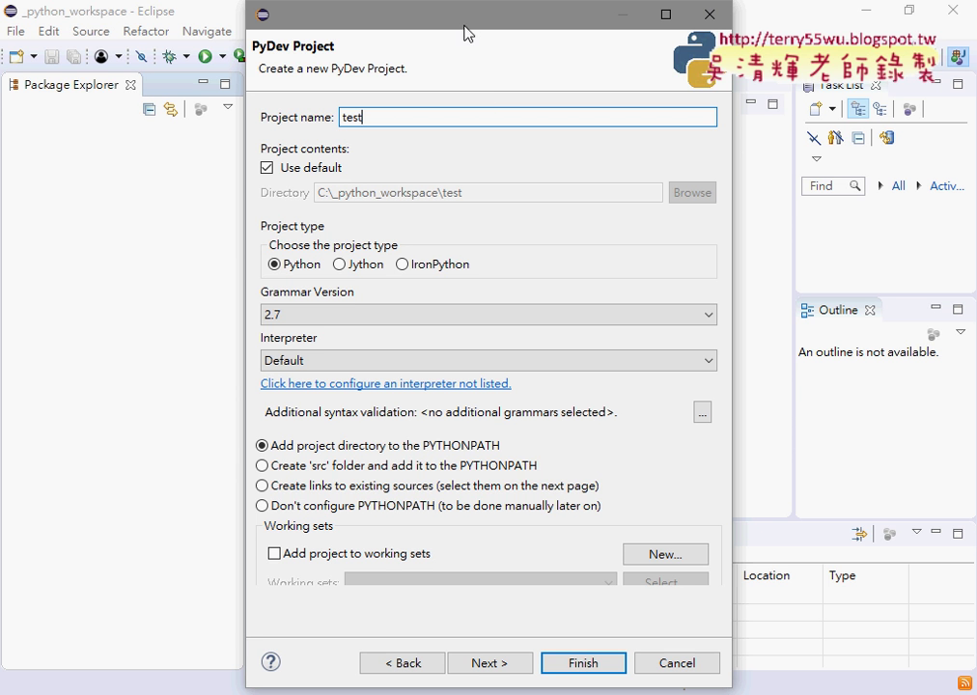
click(333, 315)
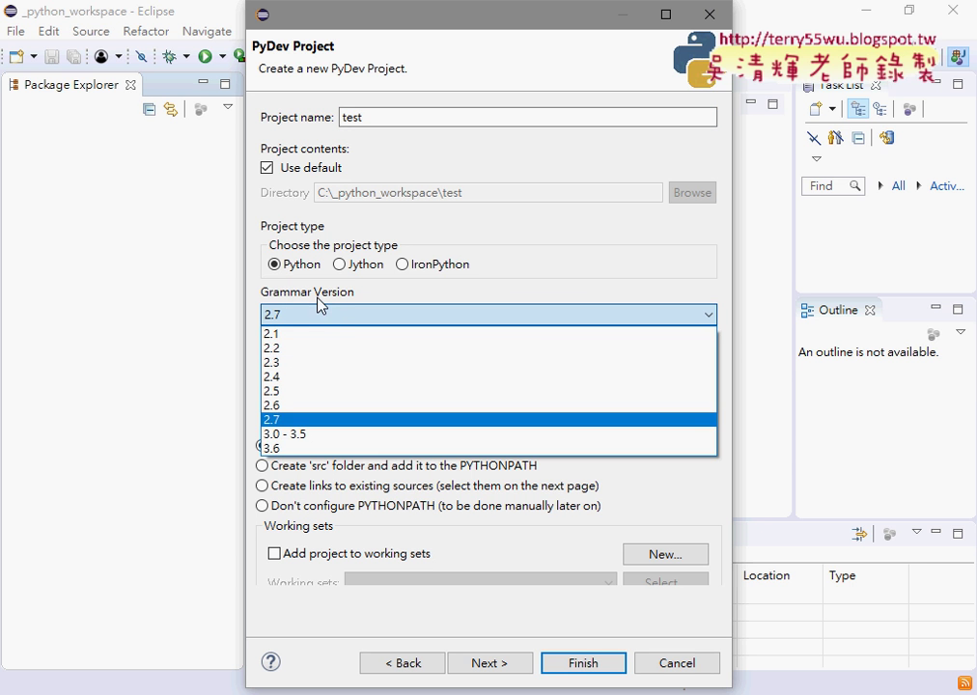
click(308, 450)
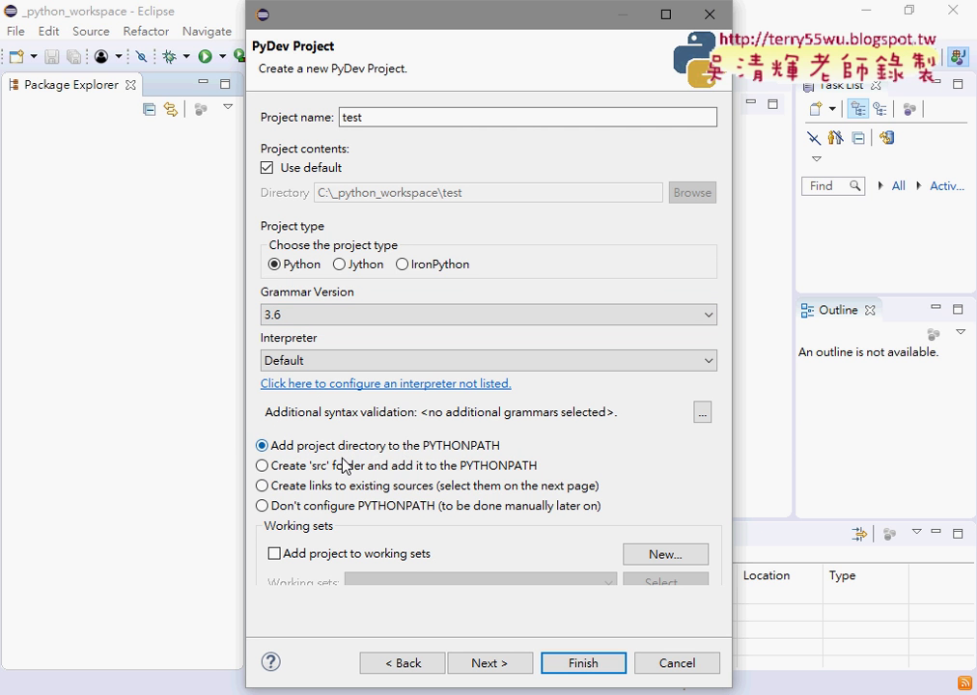
click(317, 472)
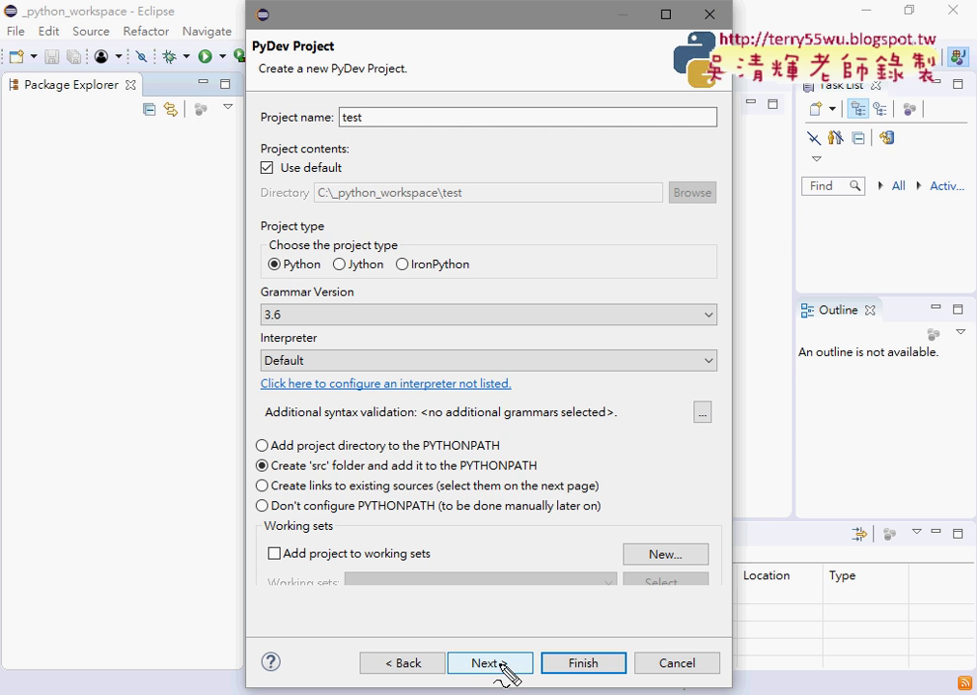
drag(6, 48, 44, 52)
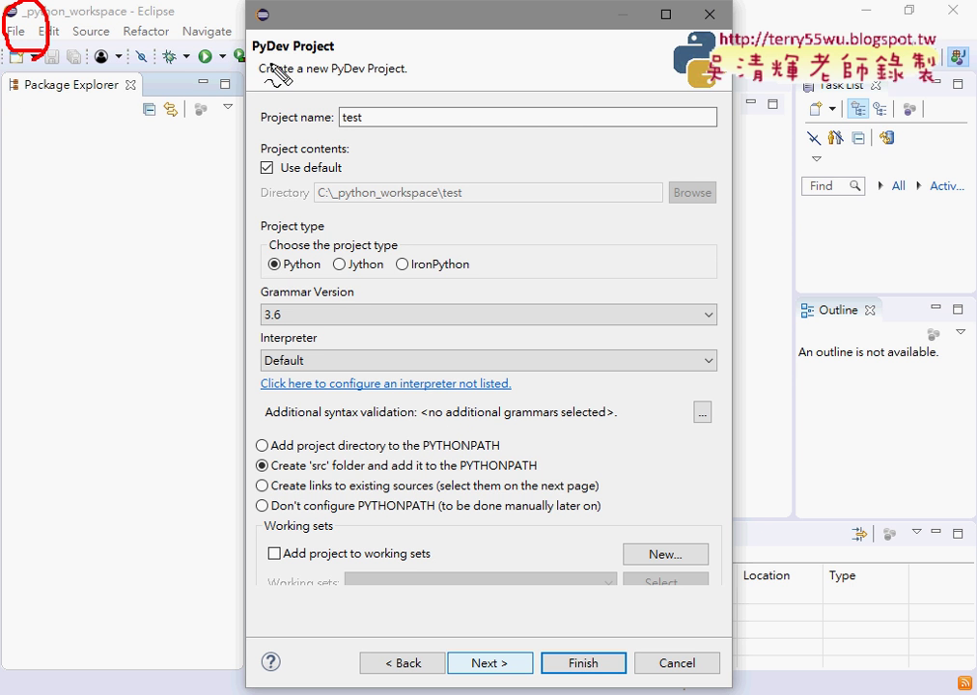
mouse_move(253, 66)
mouse_down()
mouse_move(243, 43)
mouse_move(279, 68)
mouse_move(292, 53)
mouse_up()
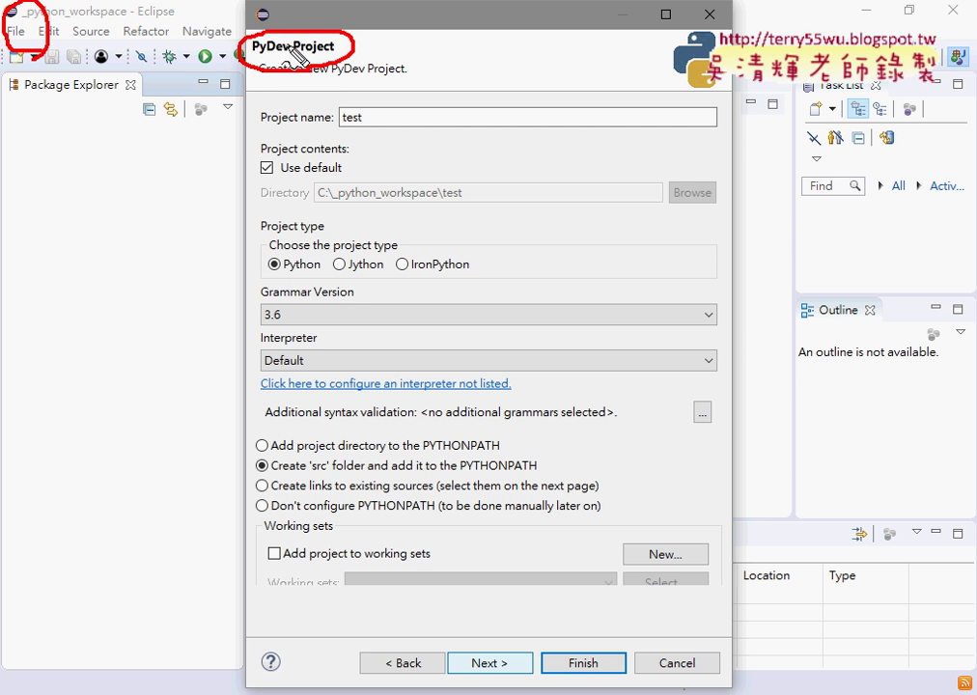
mouse_move(369, 108)
mouse_down()
mouse_move(323, 127)
mouse_move(367, 110)
mouse_up()
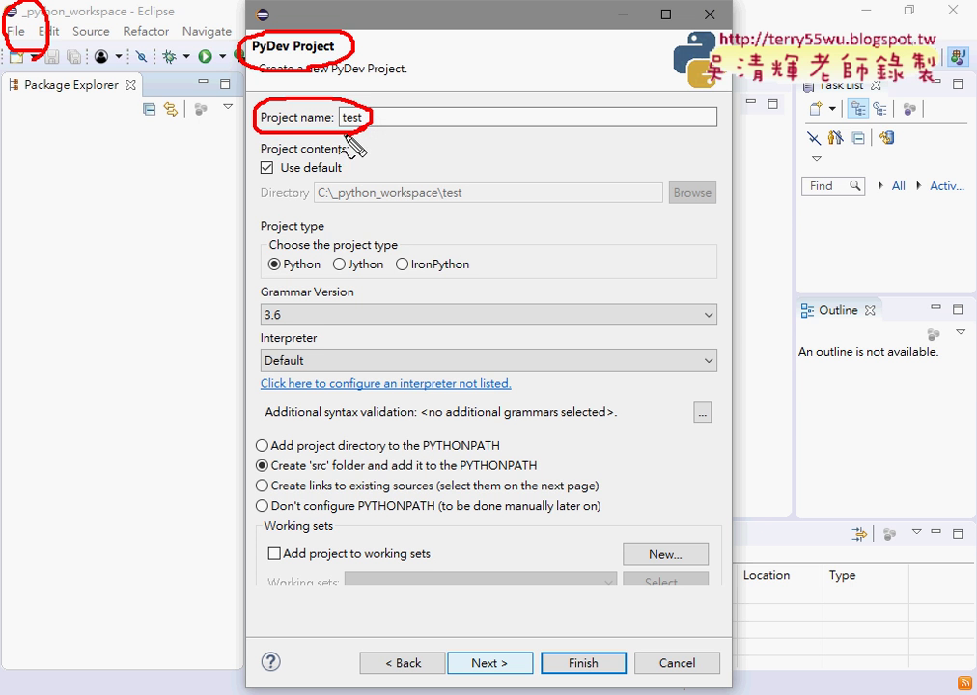
mouse_move(294, 285)
mouse_down()
mouse_move(318, 333)
mouse_move(328, 297)
mouse_up()
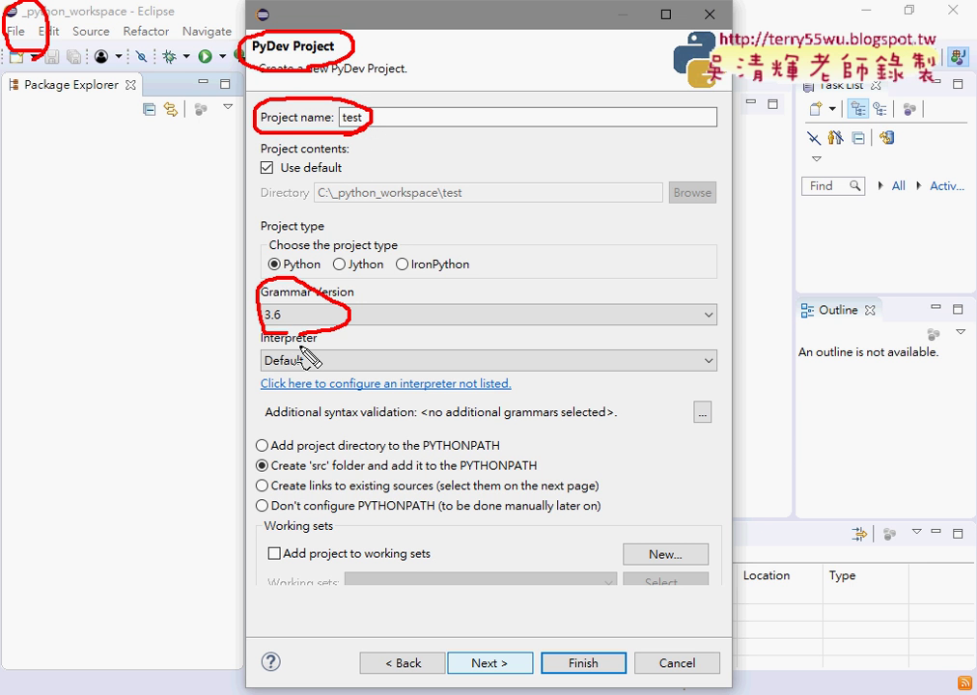
mouse_move(294, 488)
mouse_down()
mouse_move(323, 462)
mouse_move(490, 492)
mouse_move(287, 490)
mouse_up()
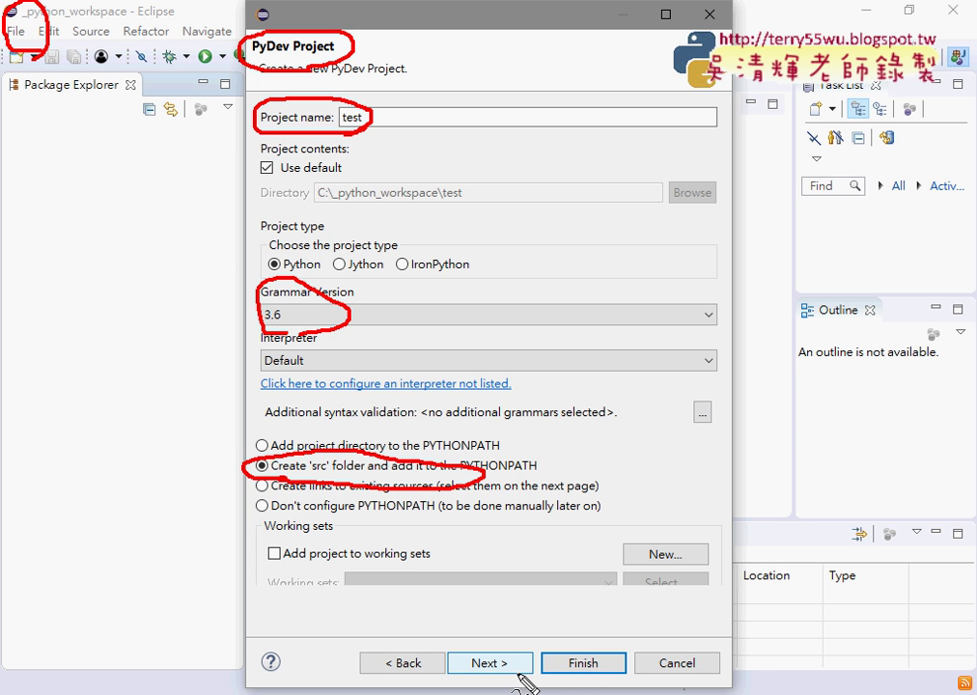
drag(524, 683, 499, 674)
key(Escape)
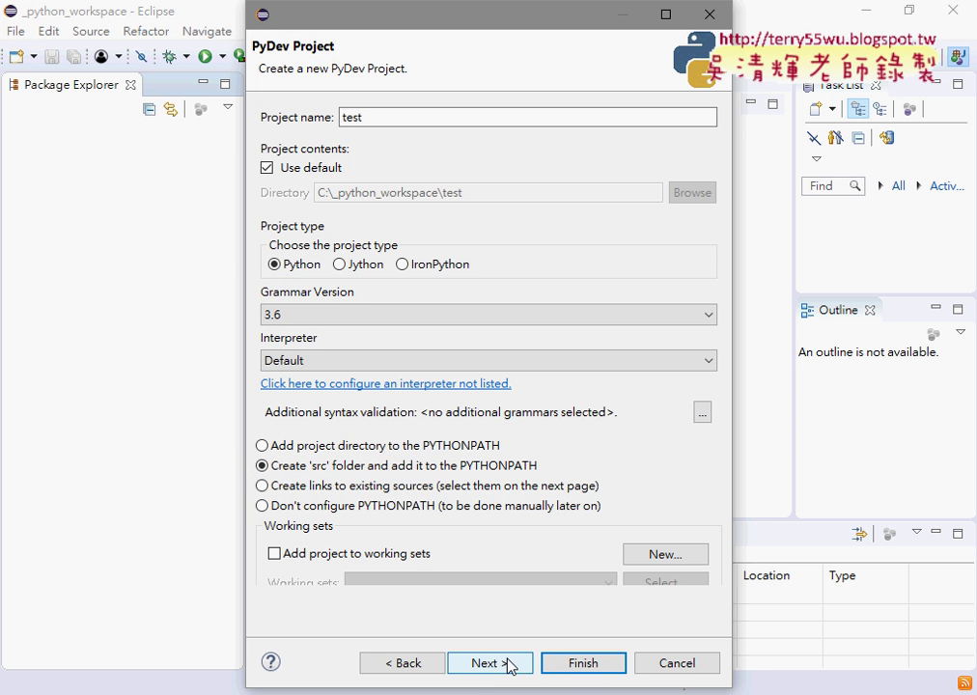
- Finish creating the test project without referenced projects and open the associated PyDev perspective
click(495, 671)
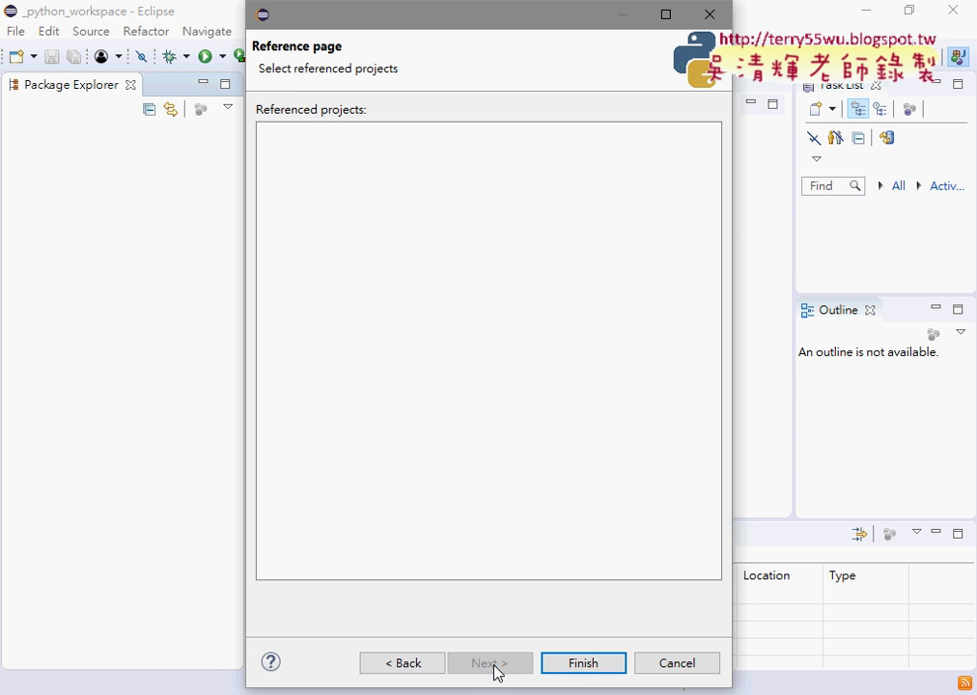
click(579, 667)
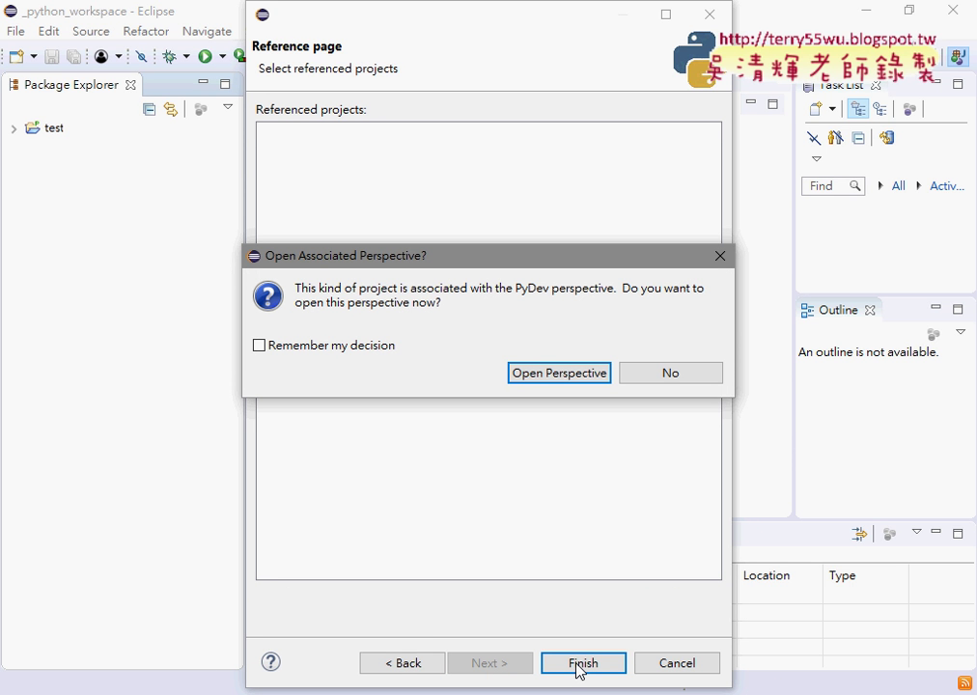
click(560, 377)
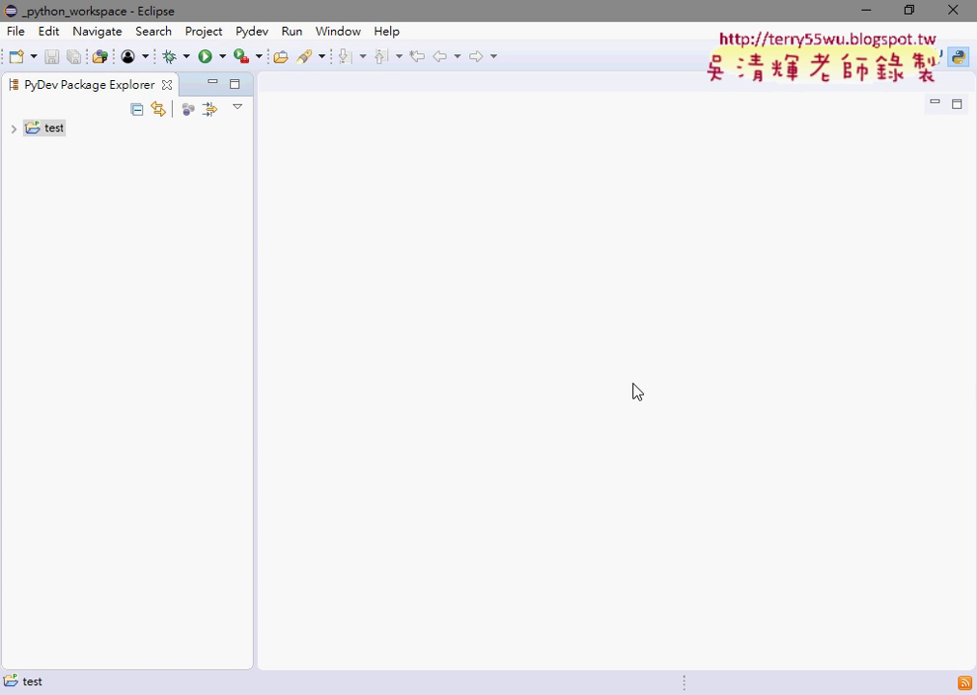
- Expand the test project in the package explorer to show its src folder and interpreter
click(13, 129)
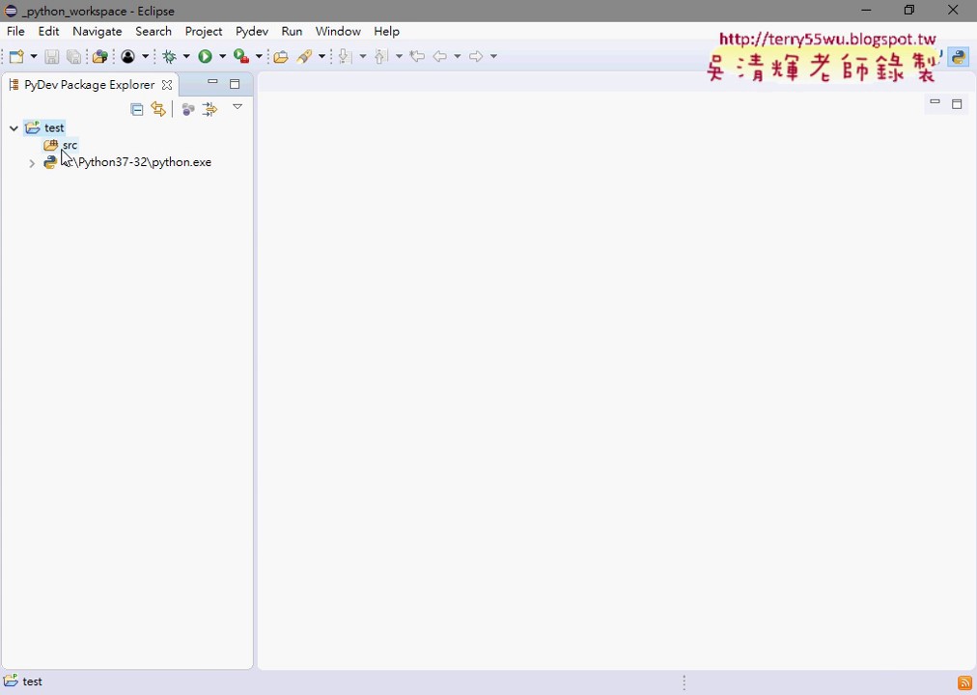
click(13, 129)
click(12, 129)
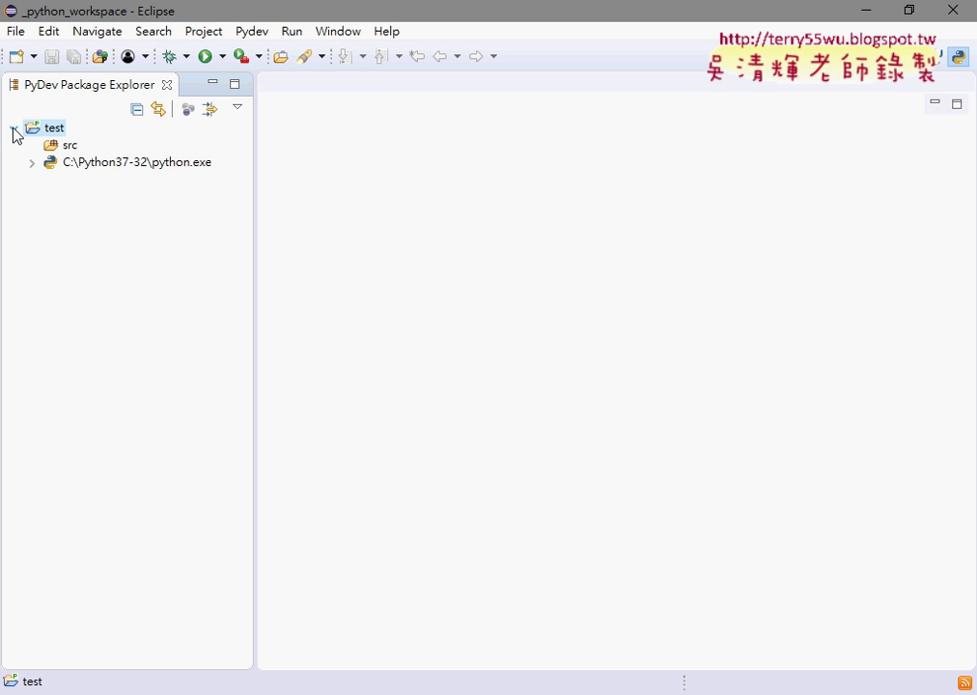
click(69, 146)
right_click(69, 149)
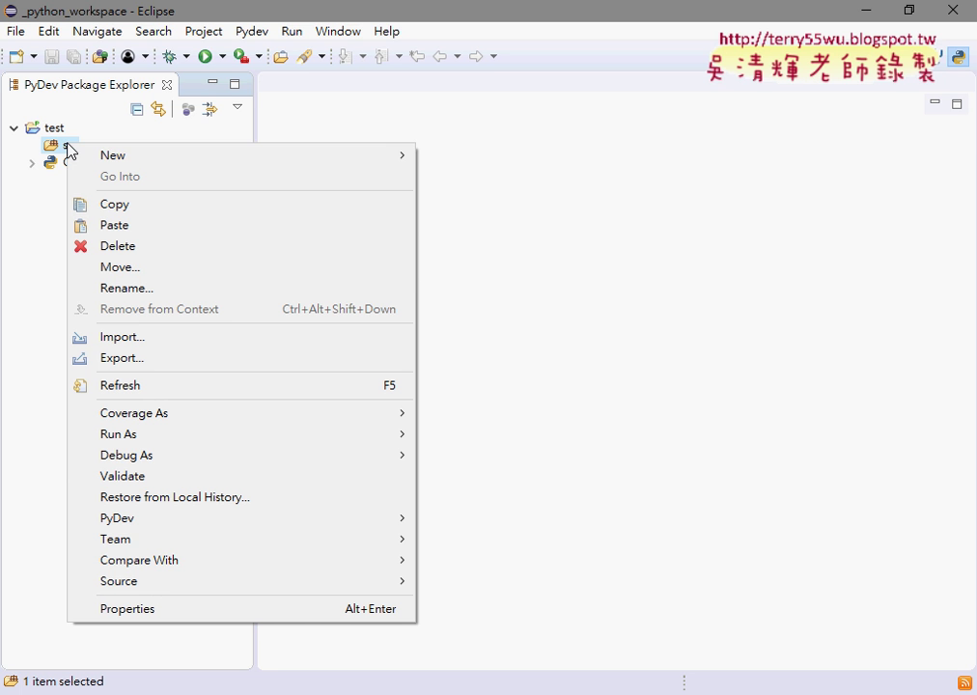
mouse_move(126, 157)
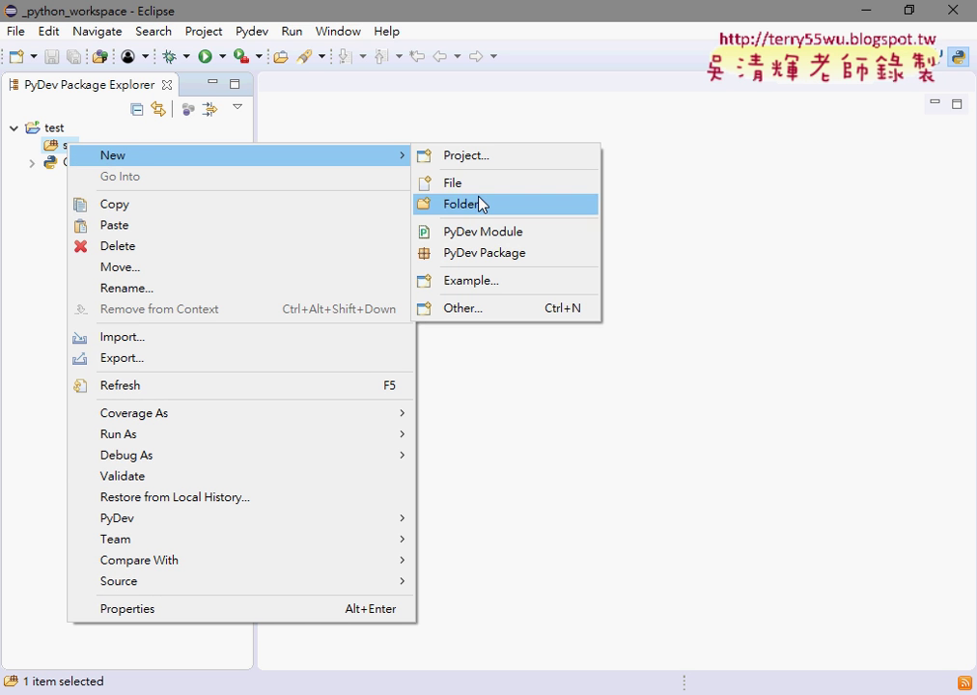
click(518, 234)
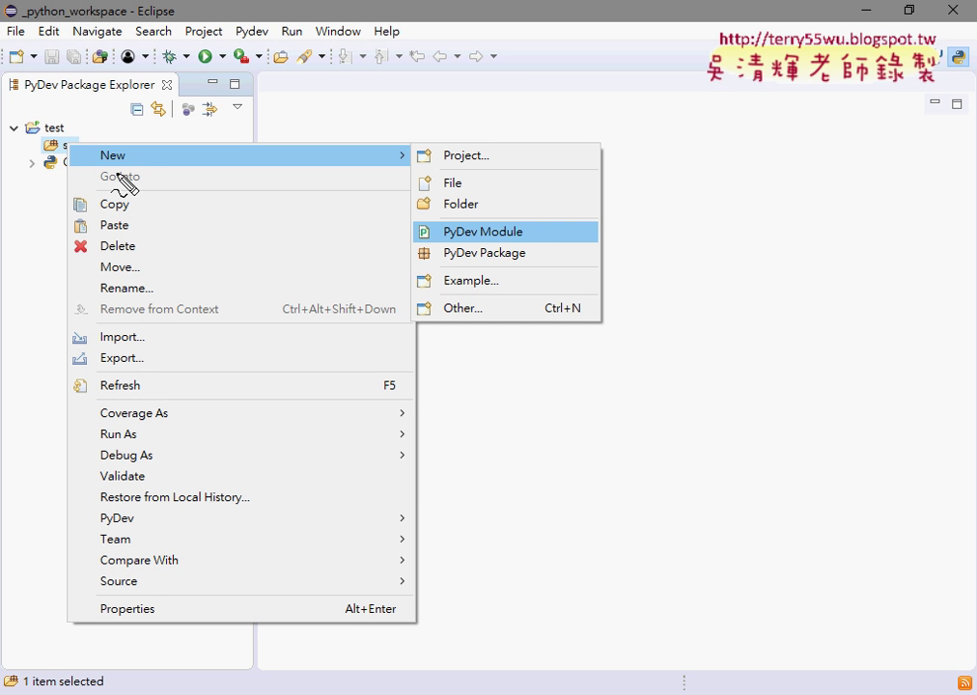
drag(53, 149, 135, 154)
mouse_move(439, 215)
mouse_down()
mouse_move(443, 228)
mouse_move(511, 253)
mouse_up()
key(Escape)
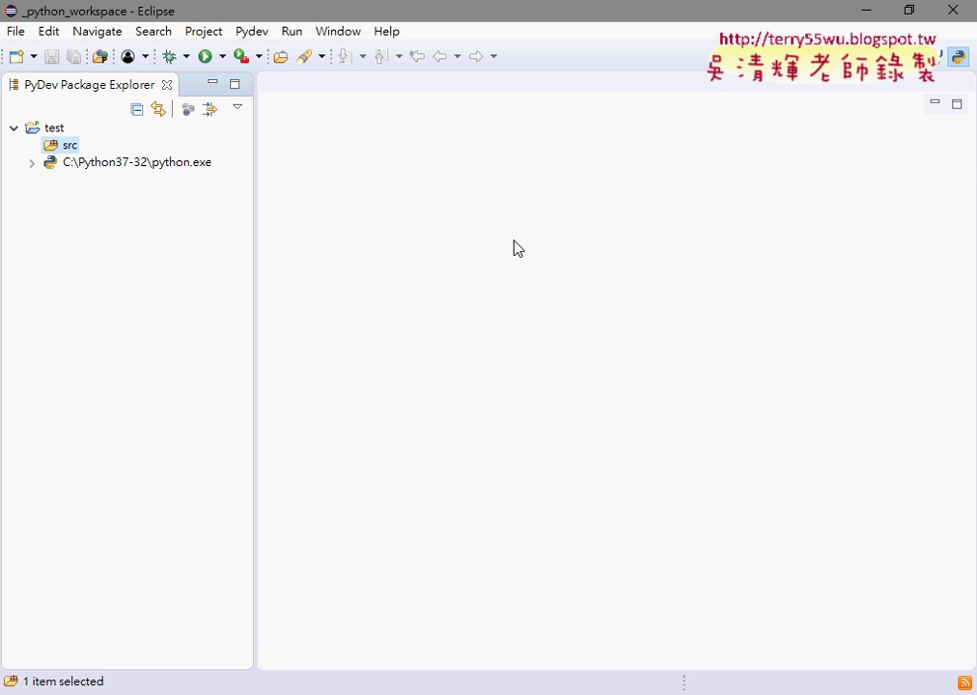
- Create a new PyDev module named p1 in the test project's src folder, leaving the package blank
right_click(70, 148)
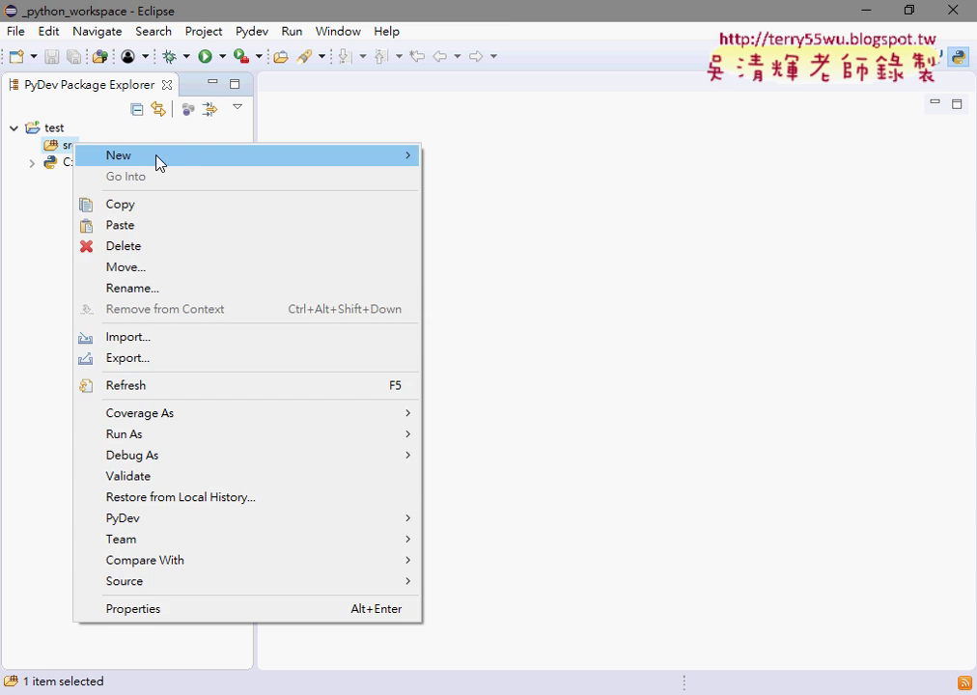
mouse_move(157, 154)
click(478, 231)
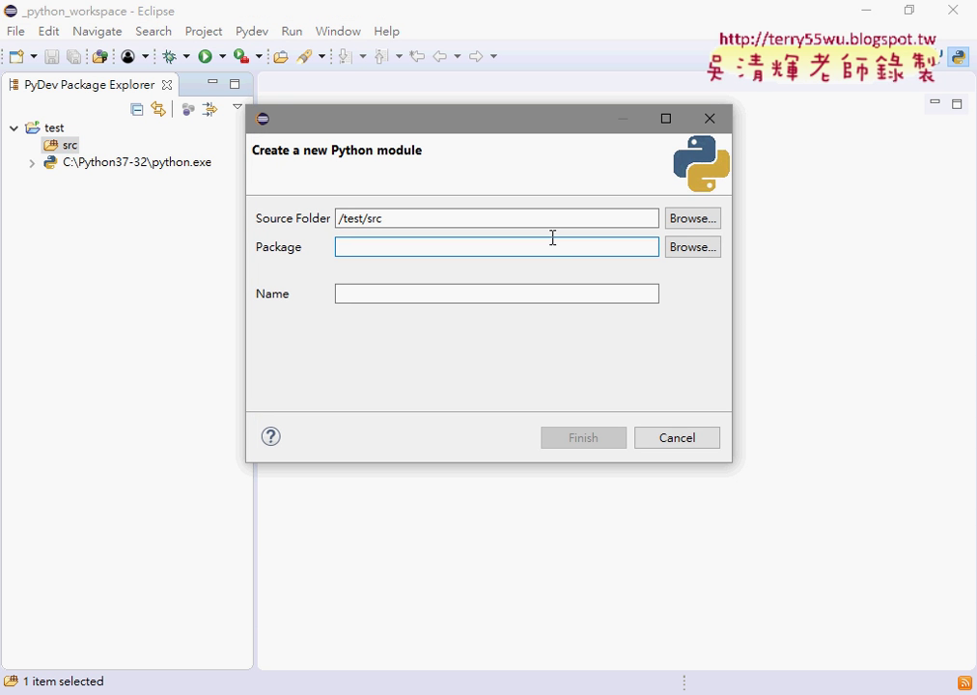
click(480, 294)
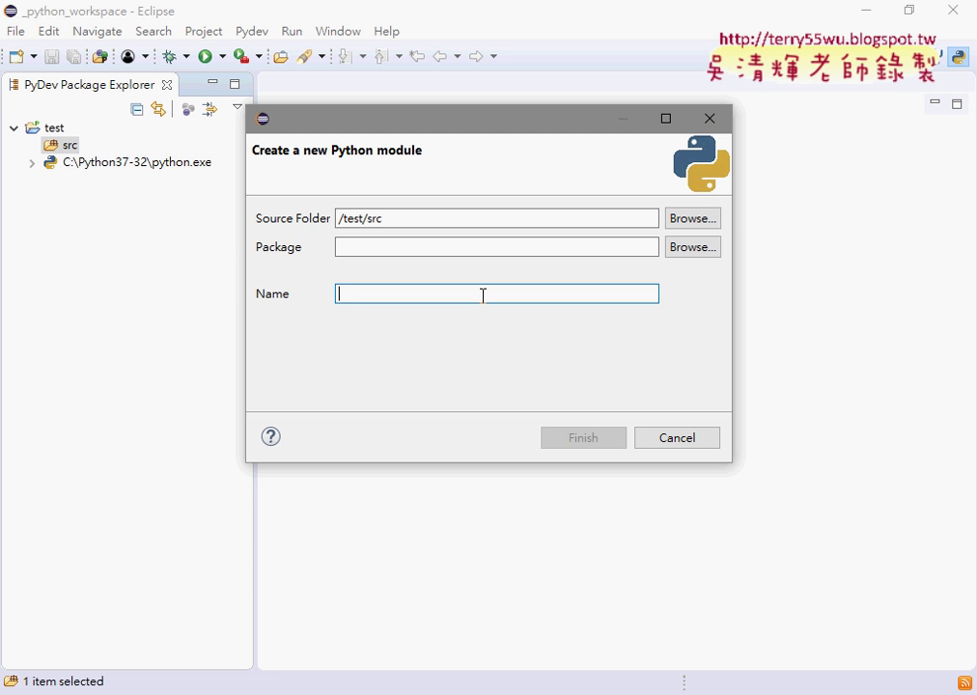
text(p1)
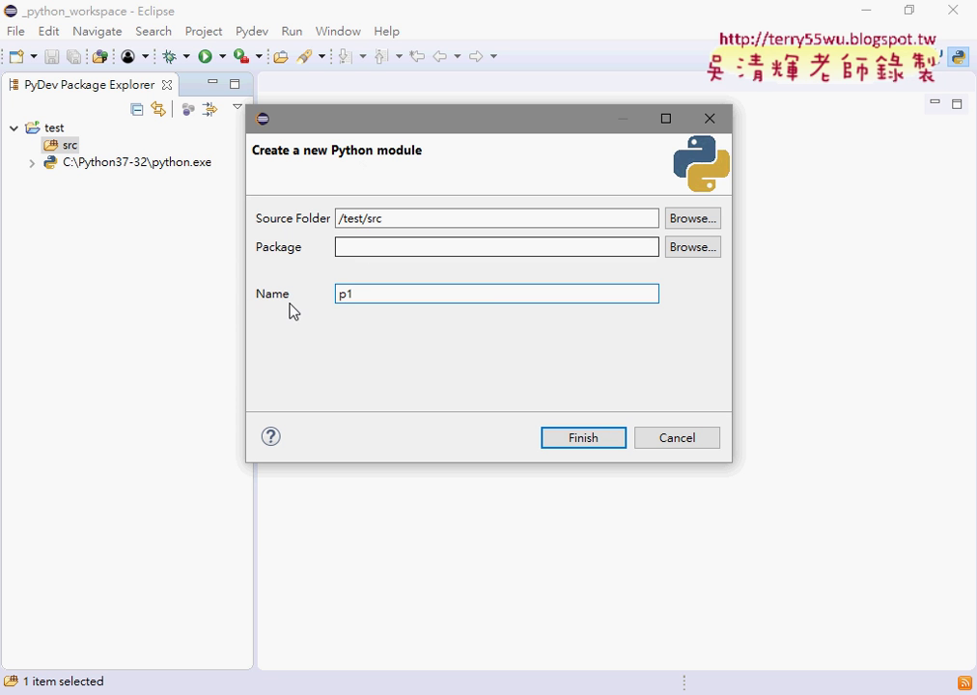
click(601, 436)
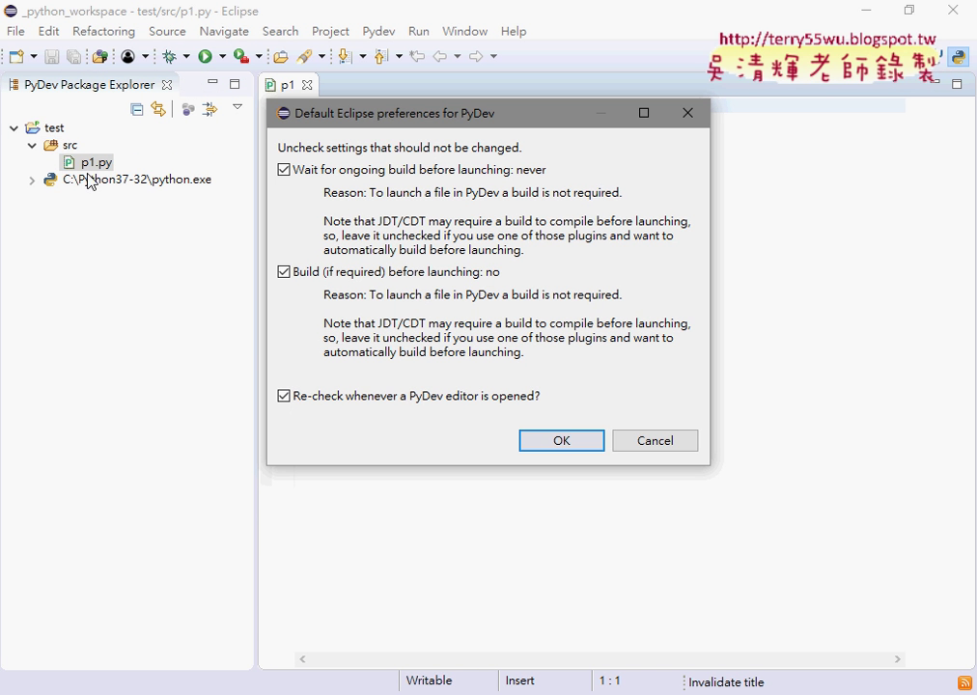
- Accept the default Eclipse preferences for PyDev and dismiss the template selection, keeping the p1 module empty
key(Return)
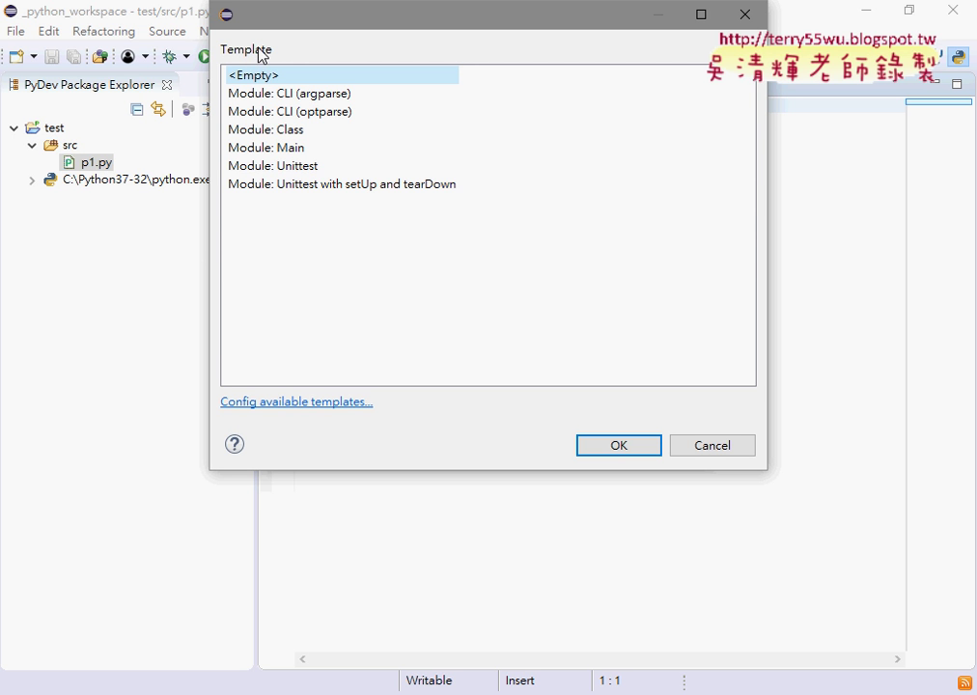
click(711, 445)
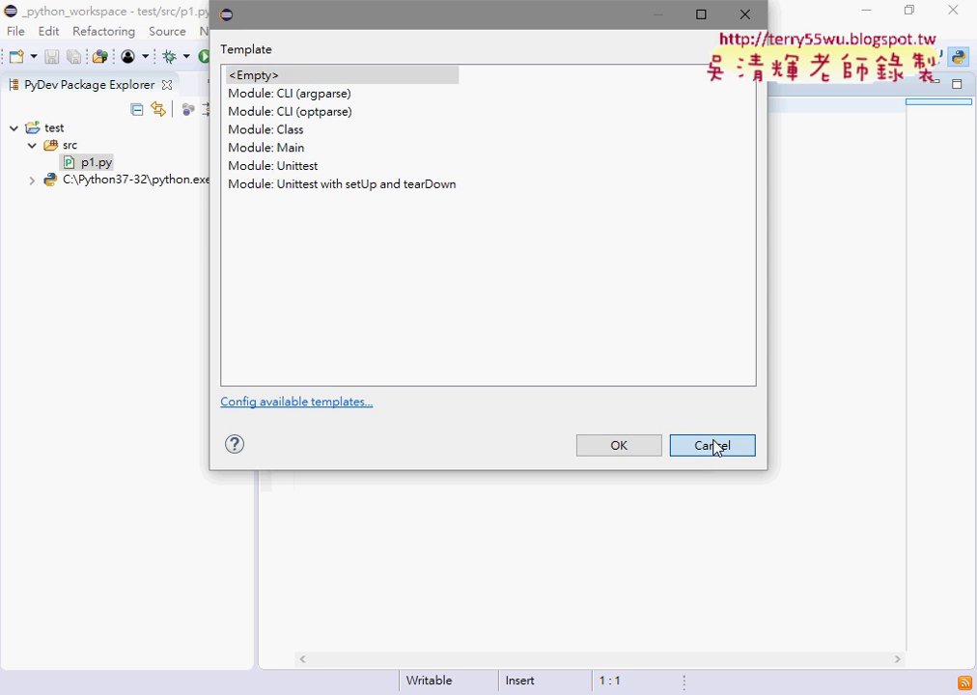
click(570, 443)
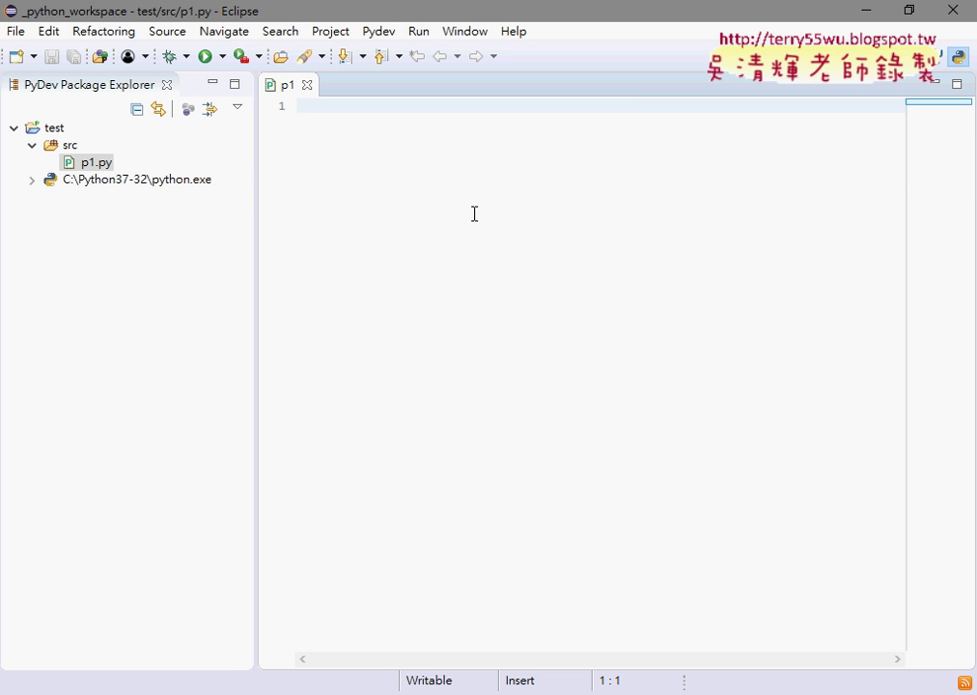
- Define the variables a=5 and b=3 on the first two lines of the p1 module
text(a)
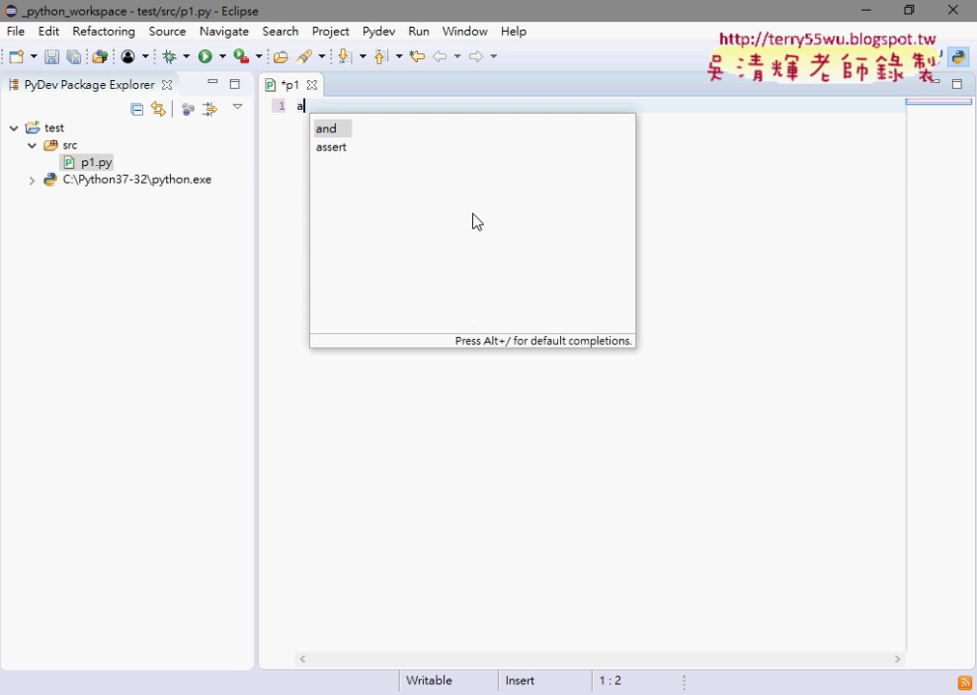
text(=5)
key(Return)
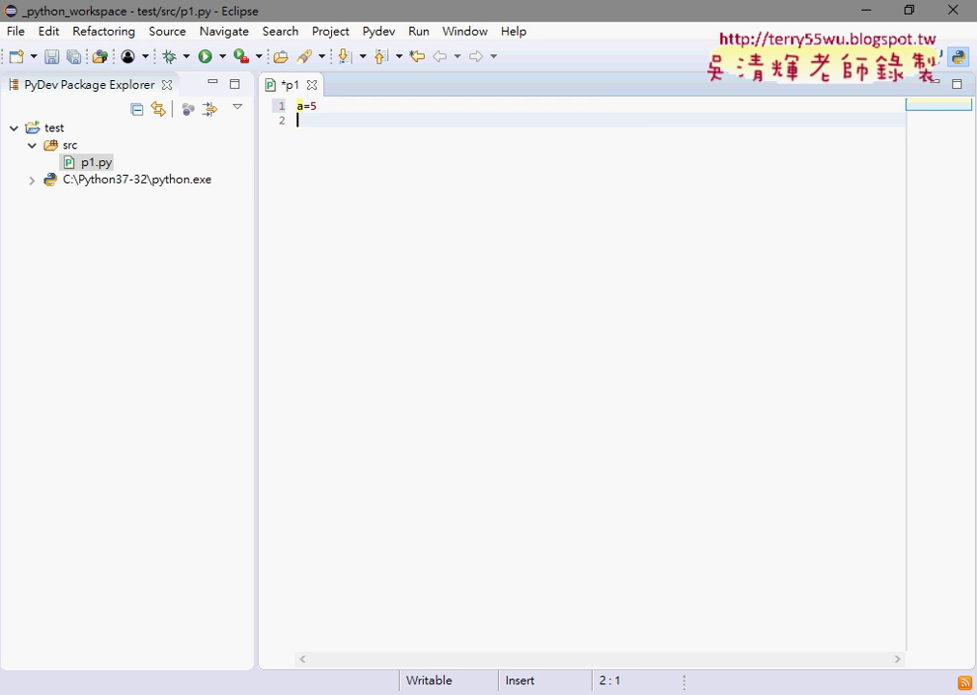
text(b=3)
key(Return)
- Write sum=a+b on the third line of the p1 module
text(sum)
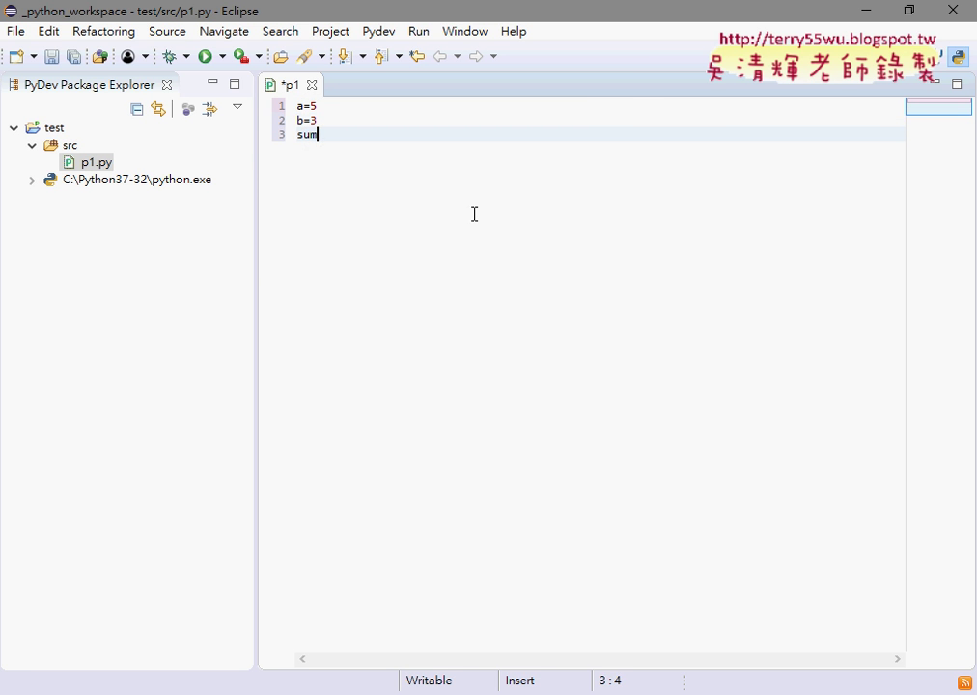
text(=a)
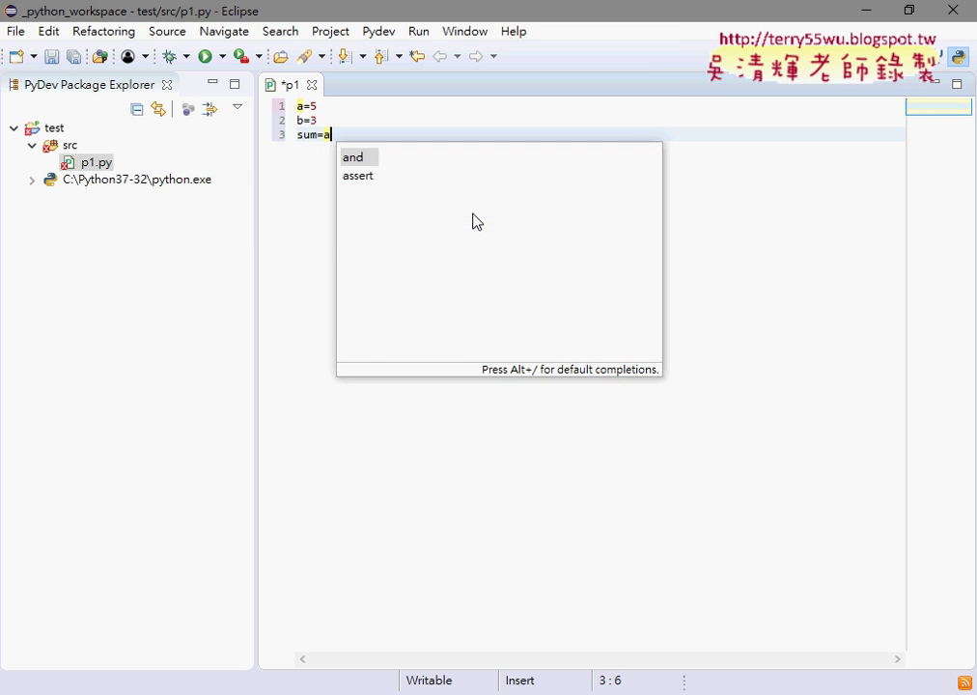
text(+b)
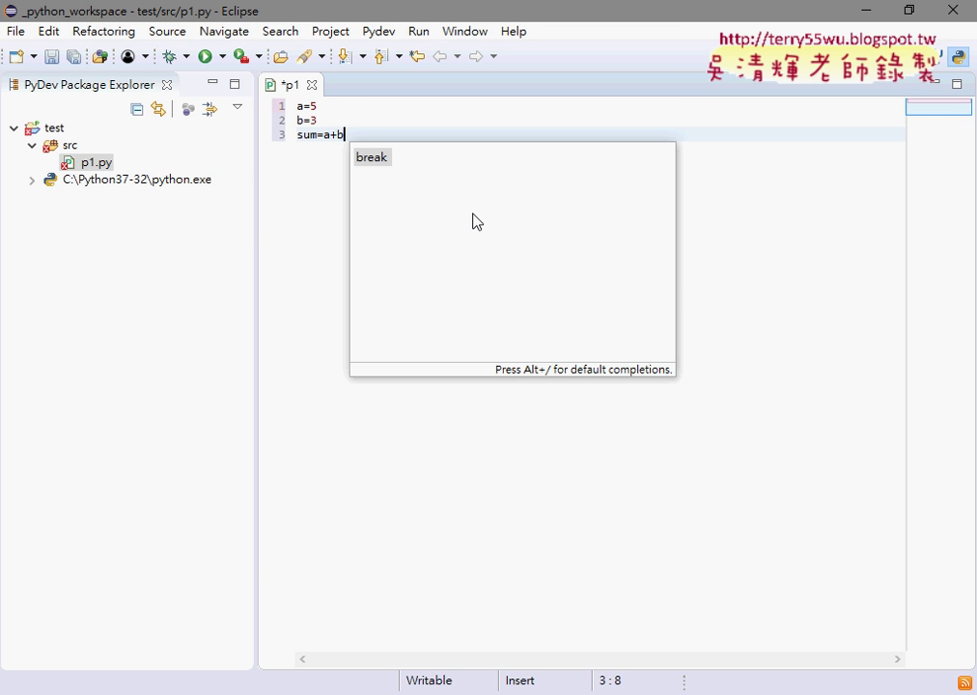
key(Return)
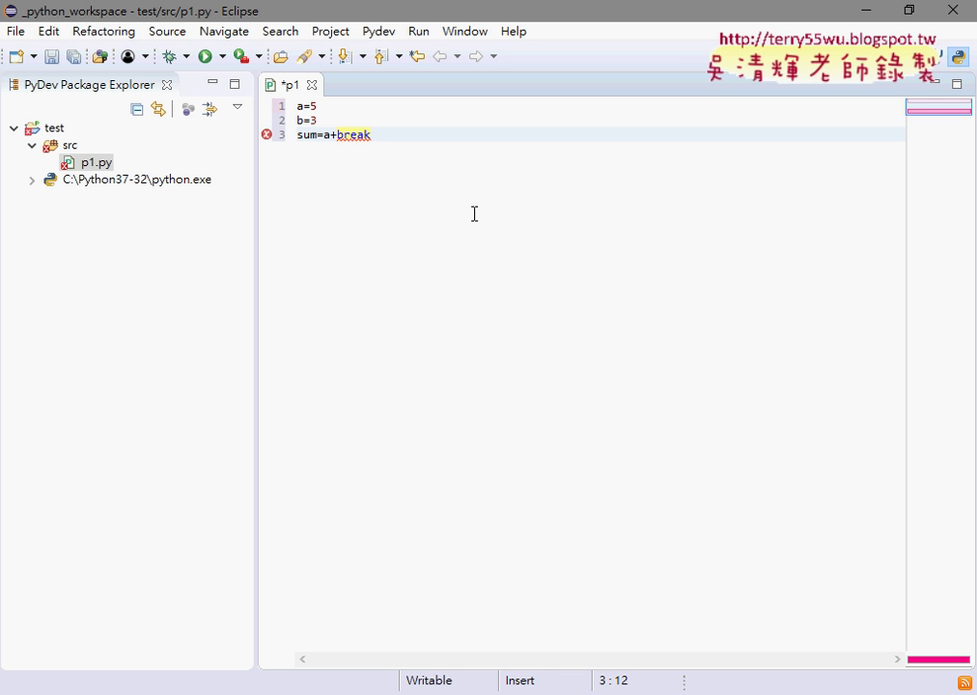
key(BackSpace)
key(BackSpace)
key(BackSpace)
key(BackSpace)
key(BackSpace)
text(b)
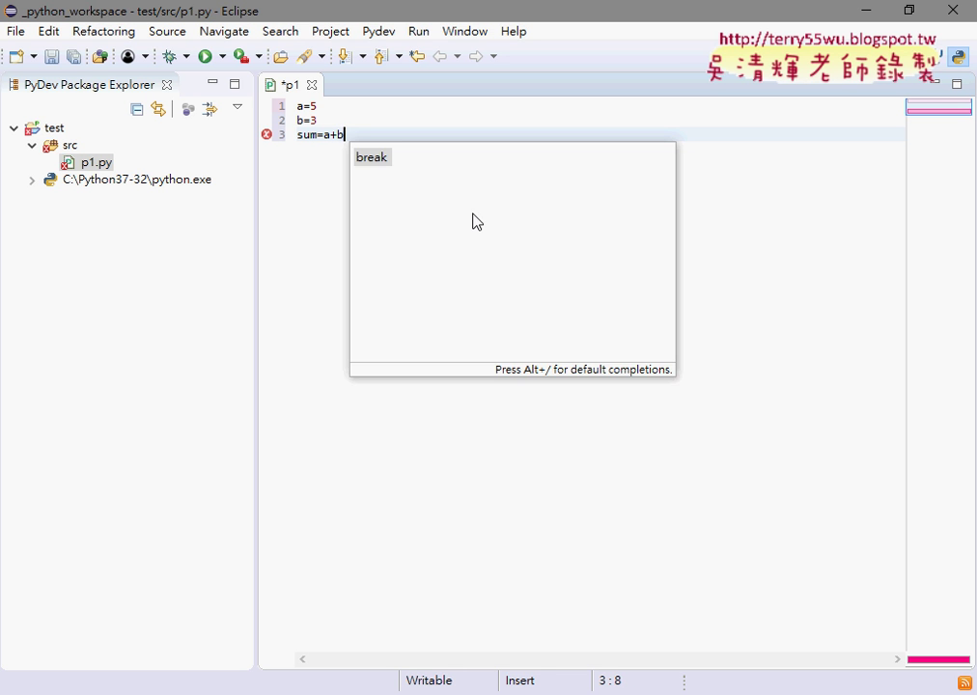
key(Return)
key(BackSpace)
key(BackSpace)
key(BackSpace)
key(BackSpace)
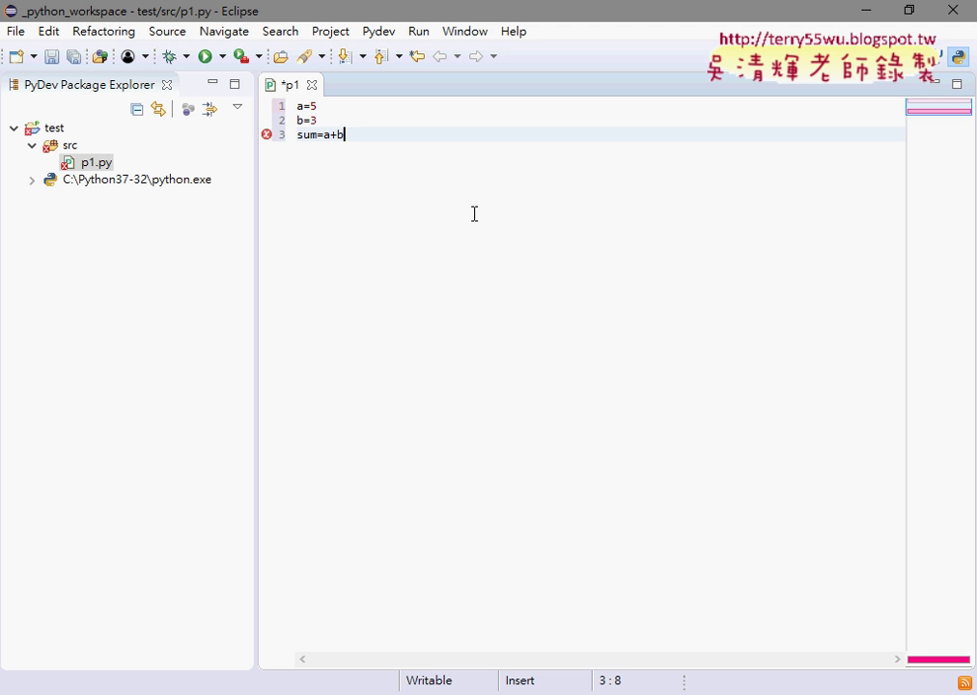
- Add print(sum) on a new line below sum=a+b, using the print() completion
key(Left)
key(Left)
key(Right)
key(Right)
key(Return)
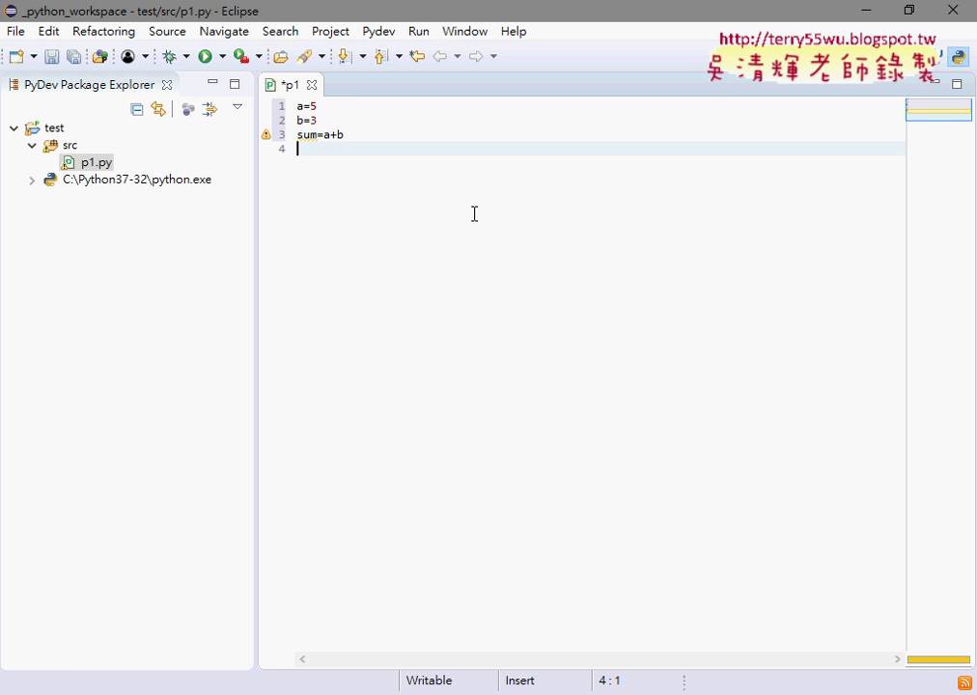
text(p)
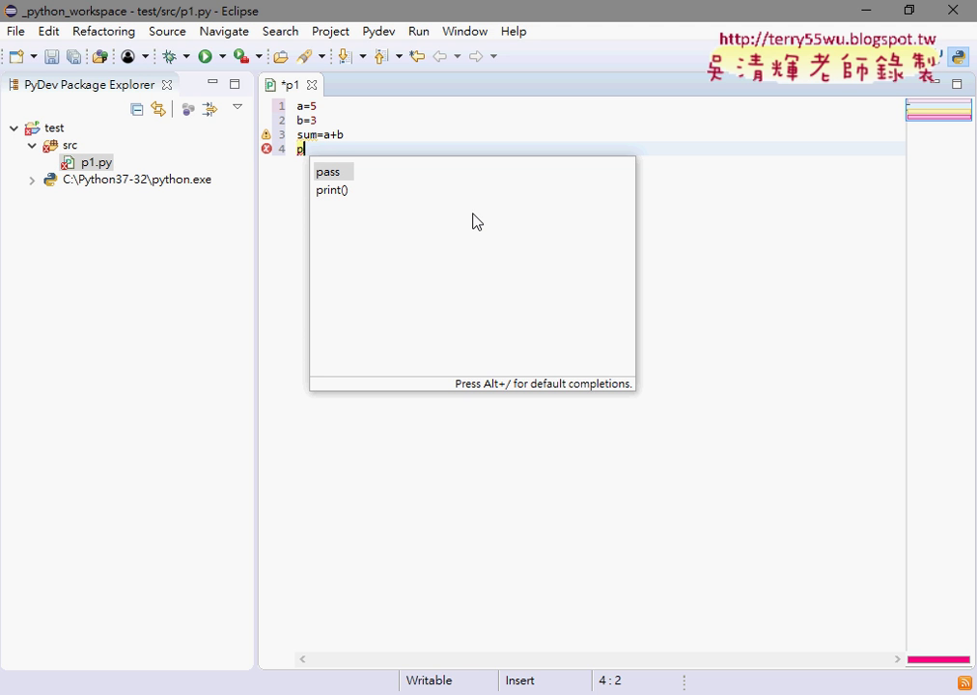
key(Down)
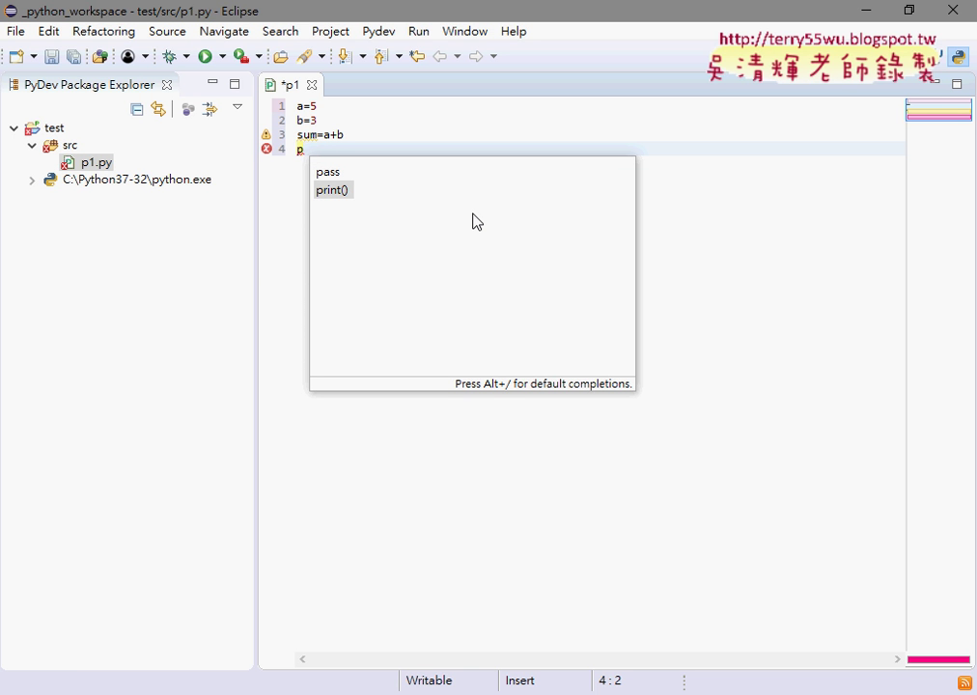
key(Return)
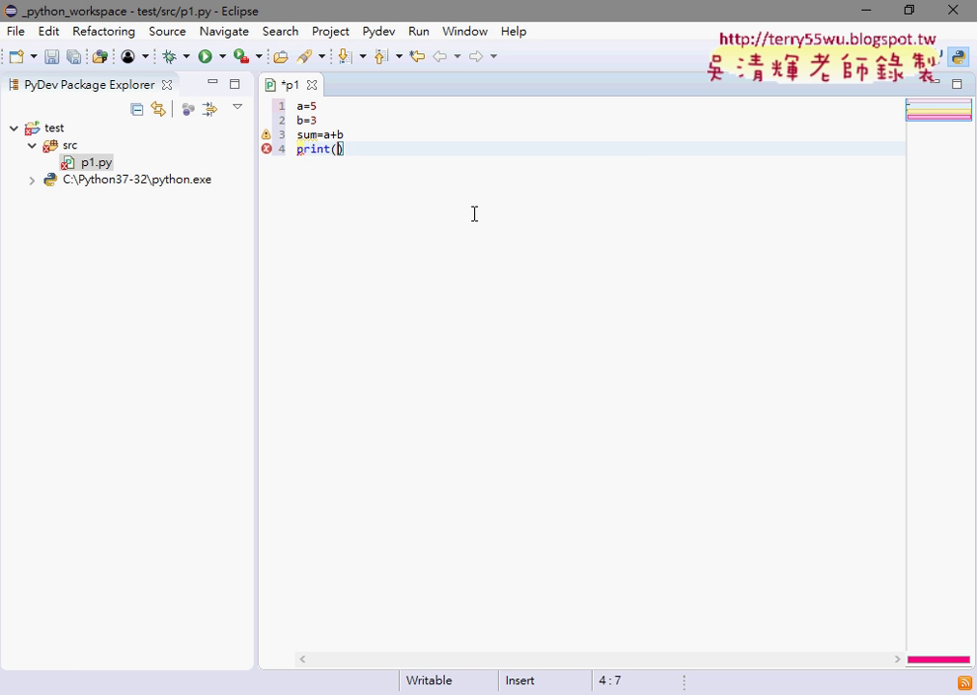
text(sum)
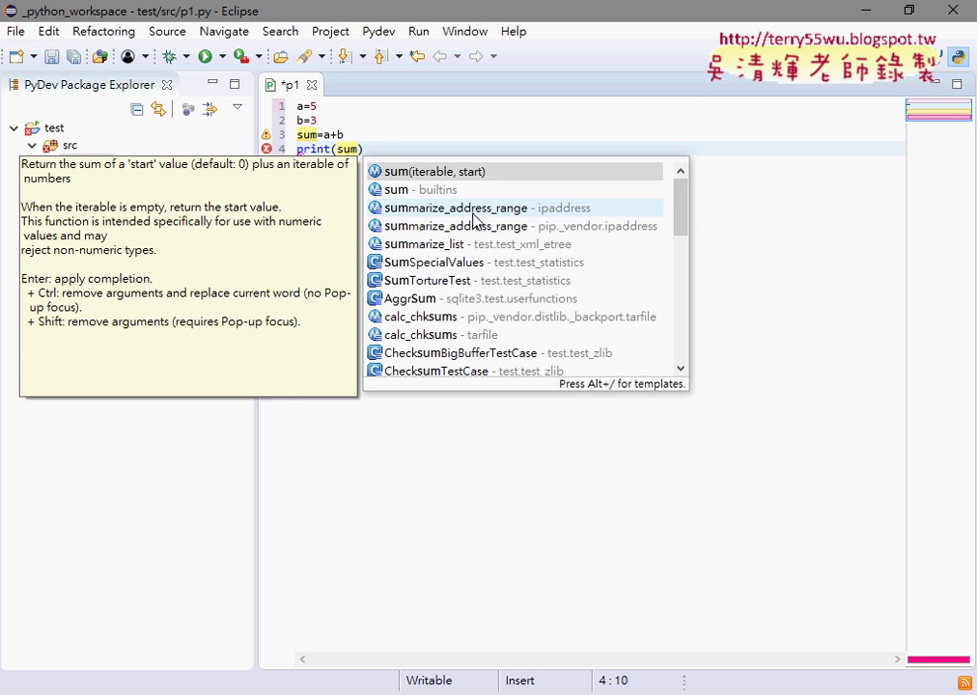
text())
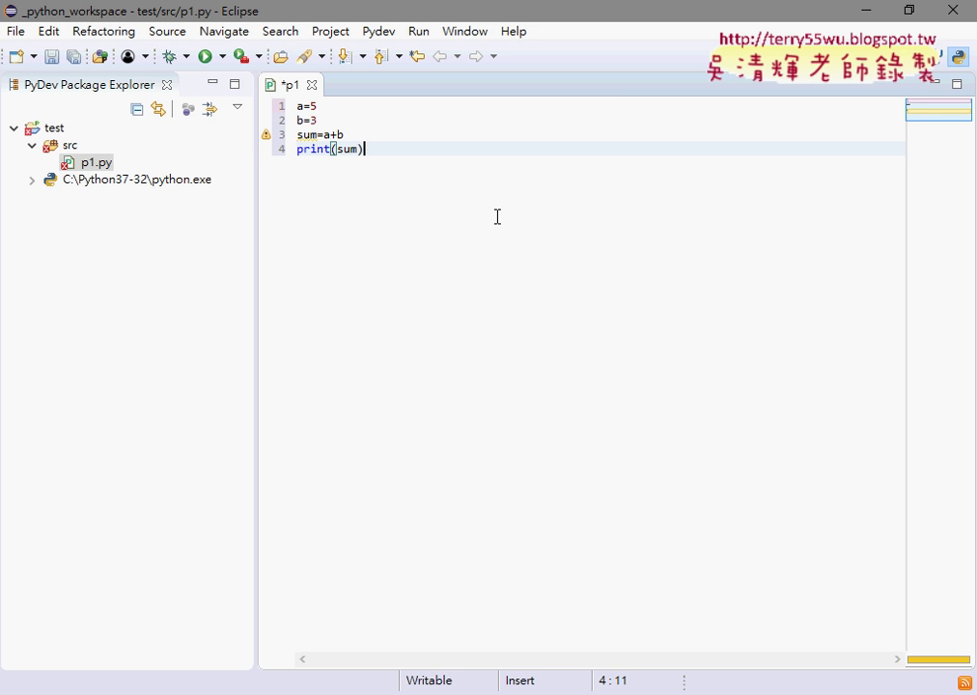
- Run p1.py as a Python Run and enlarge the console below the editor to inspect the program's output
click(205, 60)
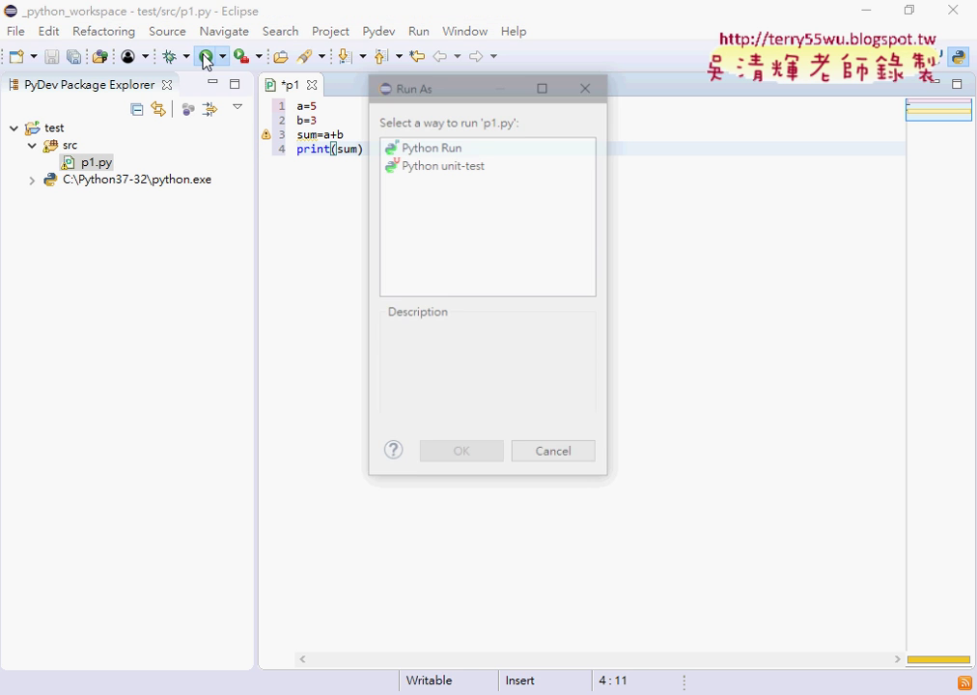
click(428, 155)
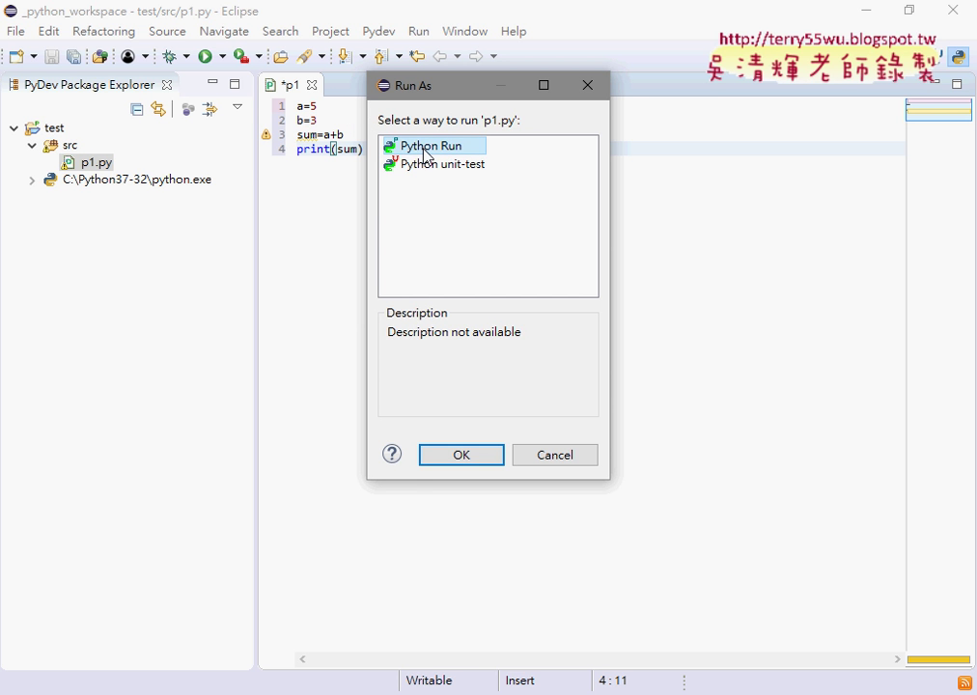
click(484, 456)
click(482, 440)
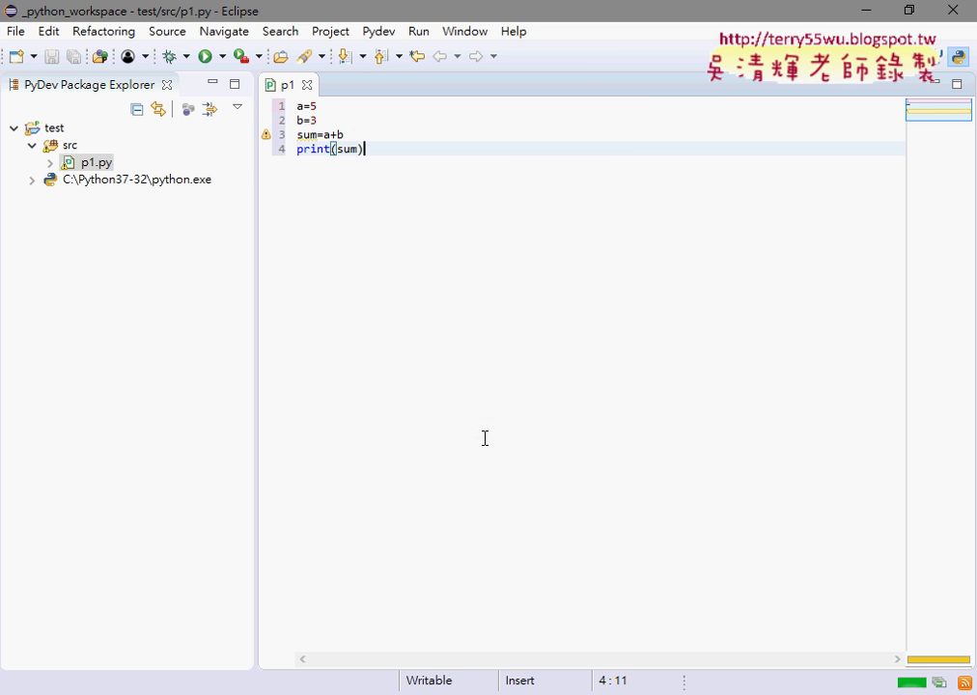
drag(484, 514, 481, 178)
click(272, 232)
double_click(271, 232)
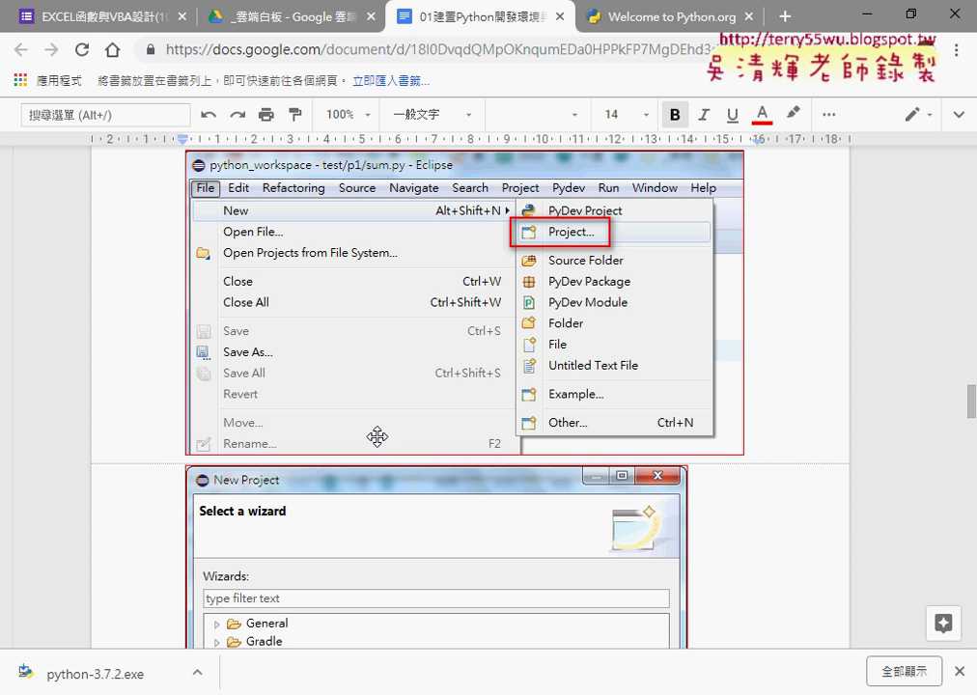
- Switch to the setup guide in Google Docs and examine section 6 on changing the code font through Preferences, Colors and Fonts
scroll(376, 437, down, 7)
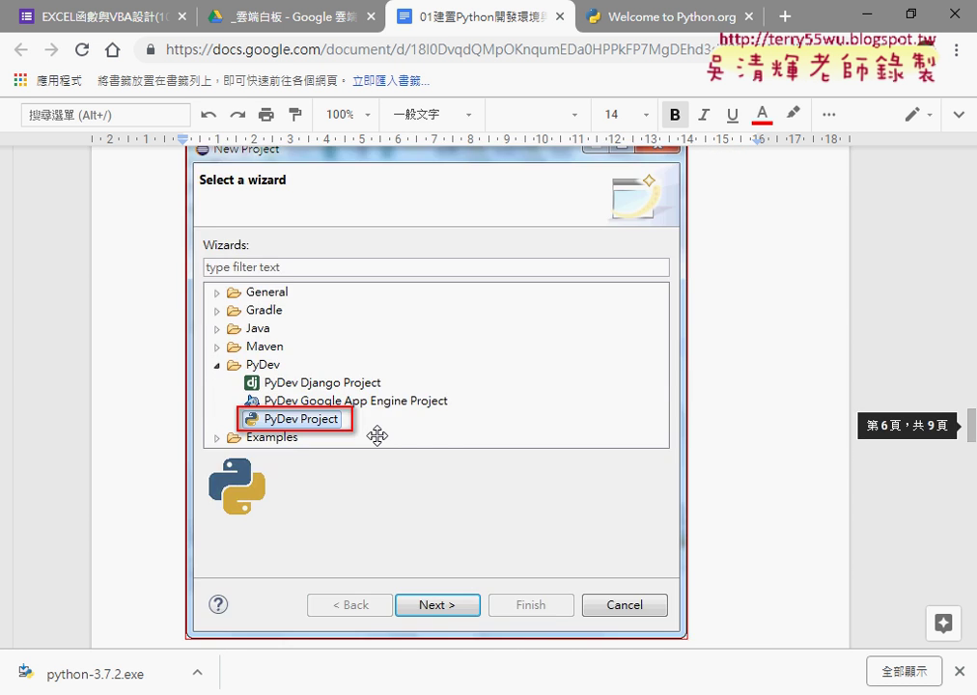
scroll(377, 437, down, 6)
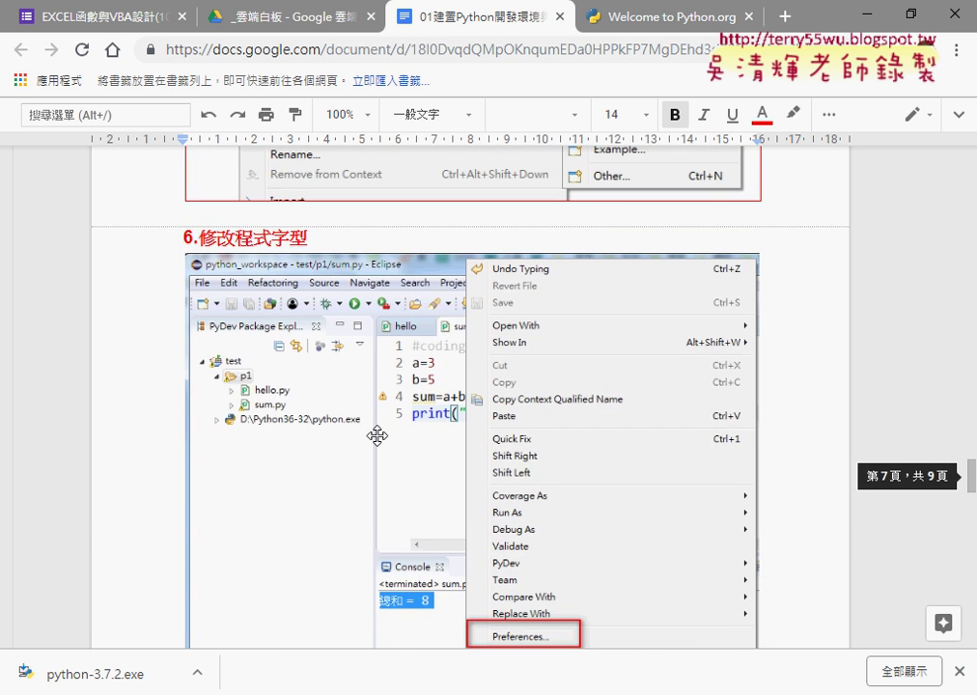
scroll(376, 436, down, 2)
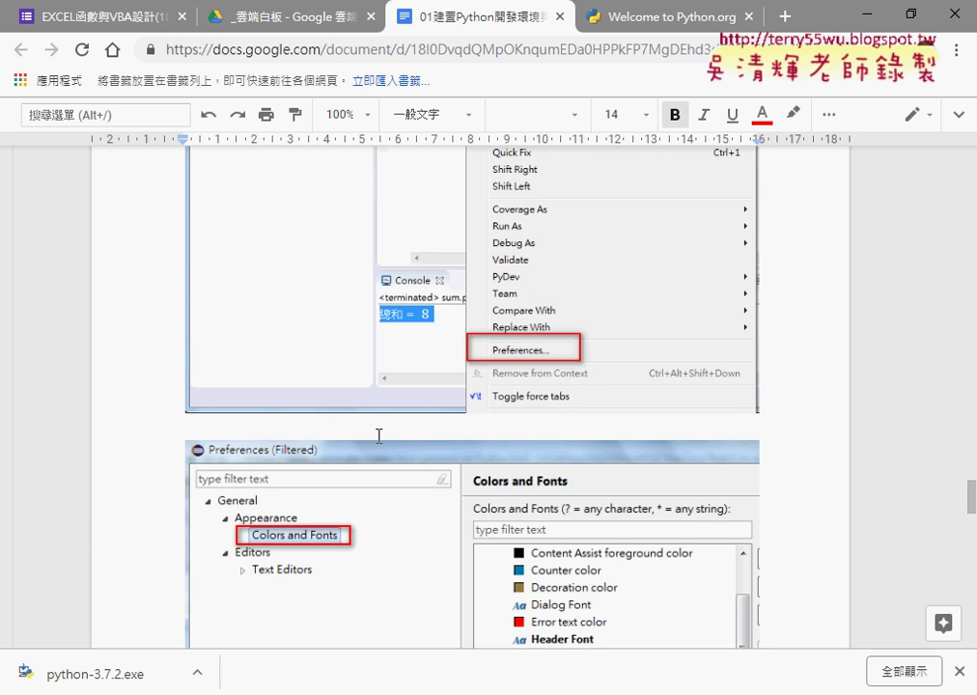
scroll(378, 436, up, 1)
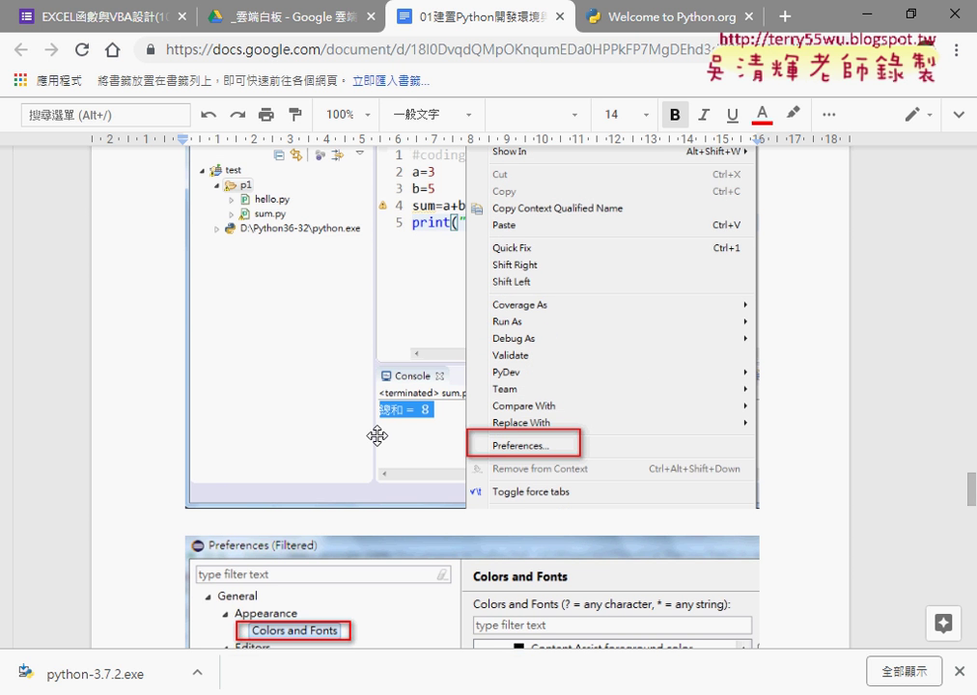